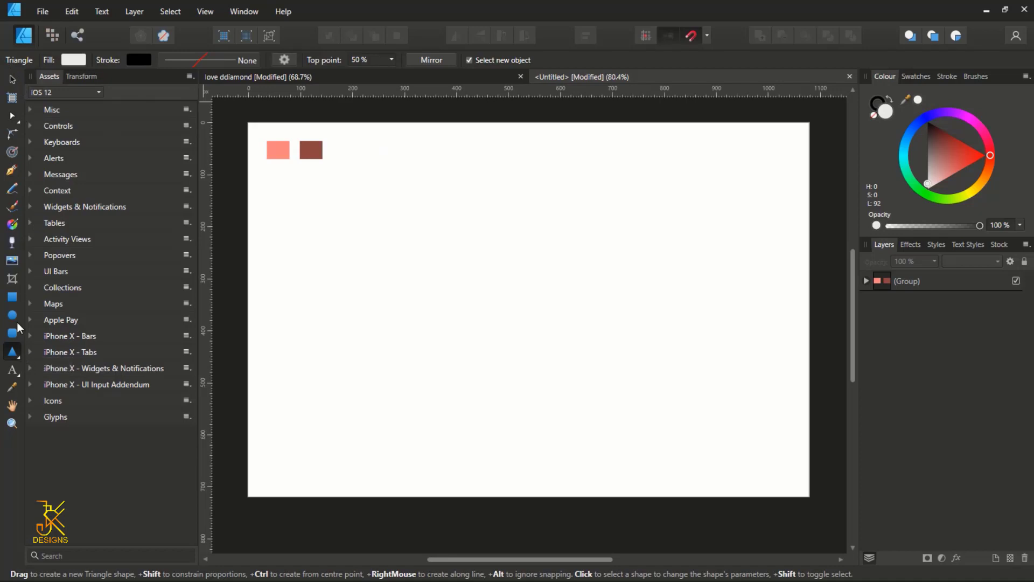
Step: Draw a light grey heart with the Heart Tool on the left of the page
click(20, 358)
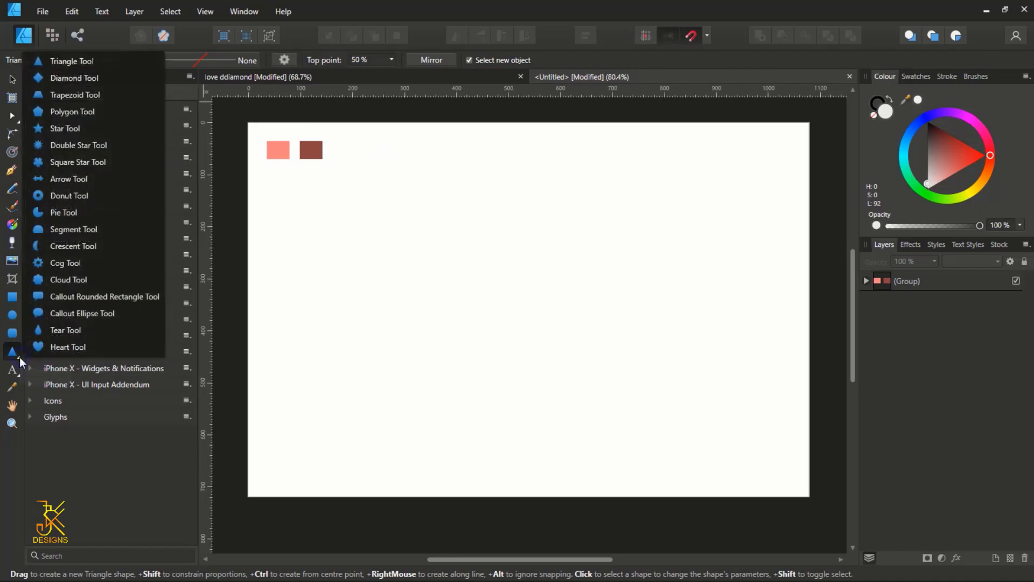
click(79, 353)
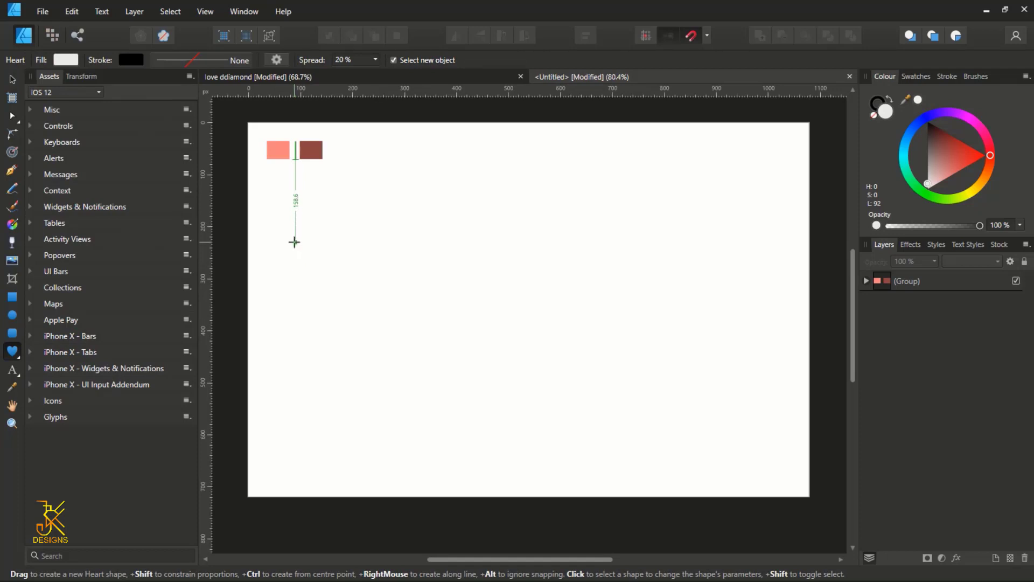
drag(294, 241, 379, 353)
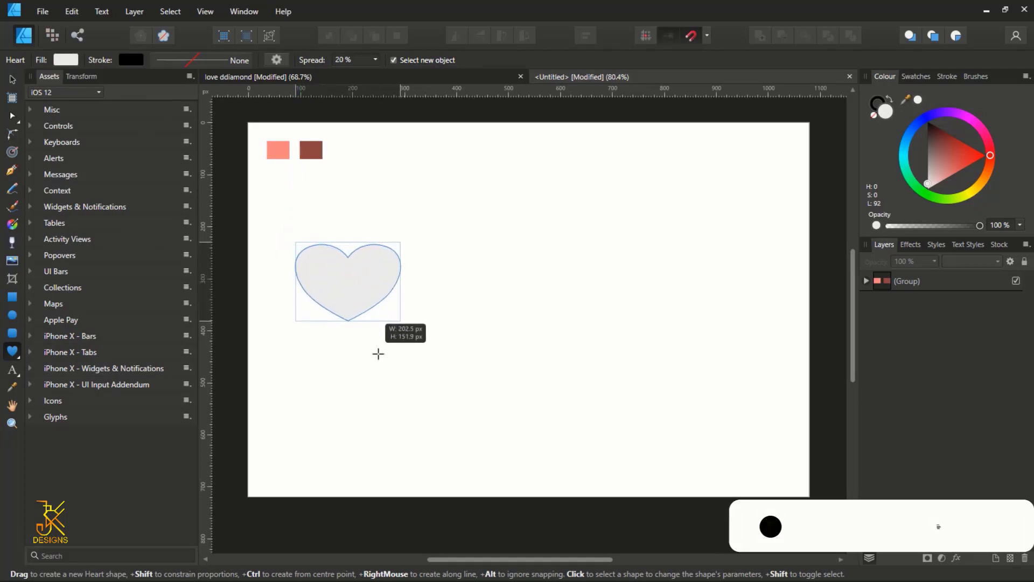
drag(378, 353, 390, 365)
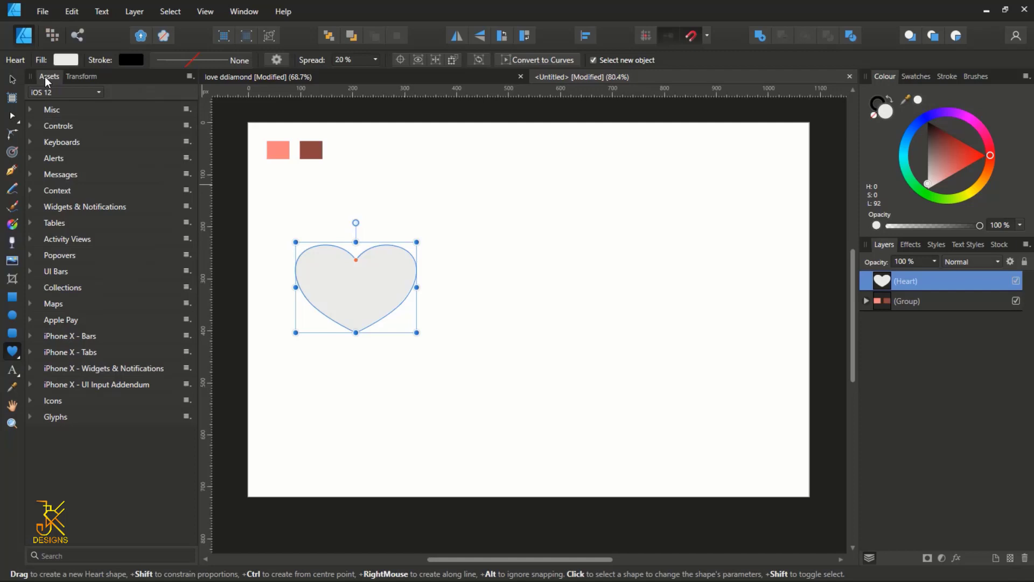
Step: Place the black heart icon from Assets > Icons and delete the grey heart
click(31, 400)
scroll(155, 405, down, 2)
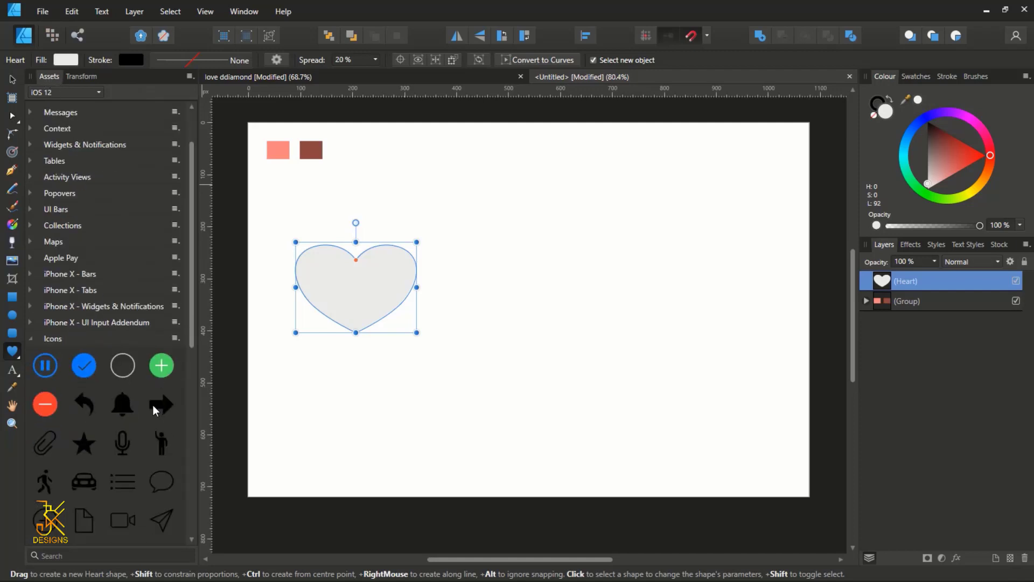
scroll(153, 406, down, 4)
scroll(126, 395, down, 5)
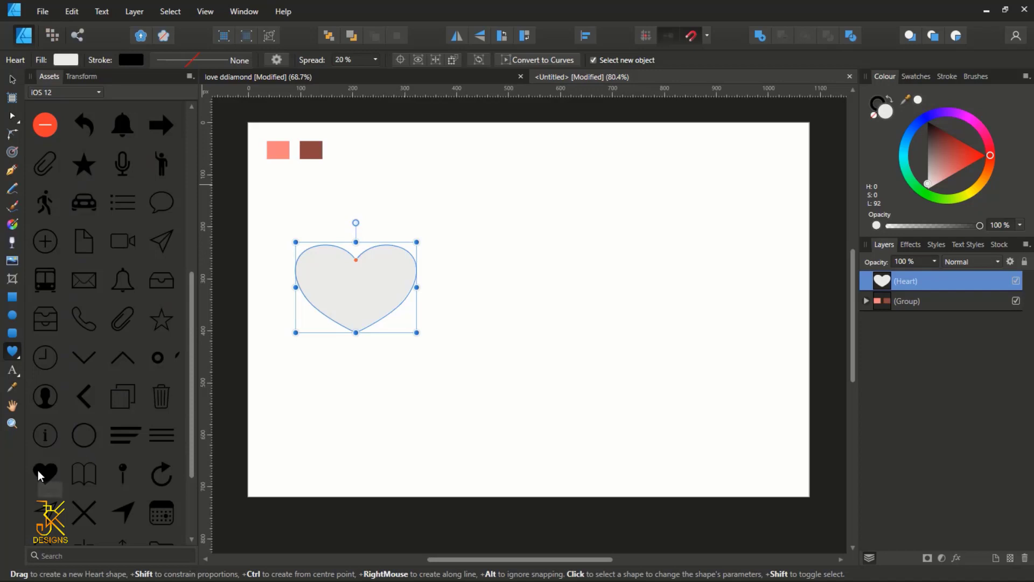
drag(38, 471, 548, 256)
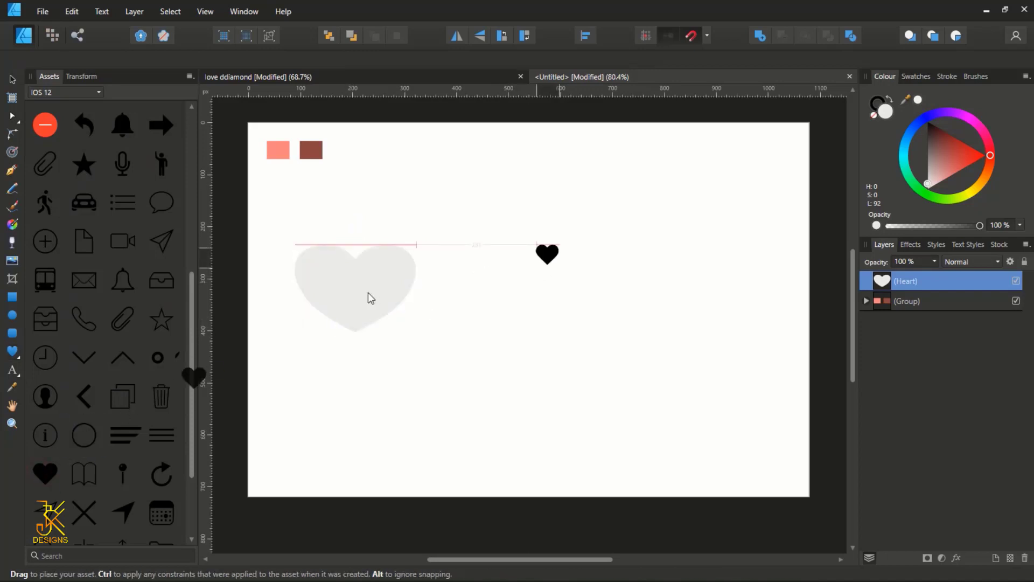
click(367, 298)
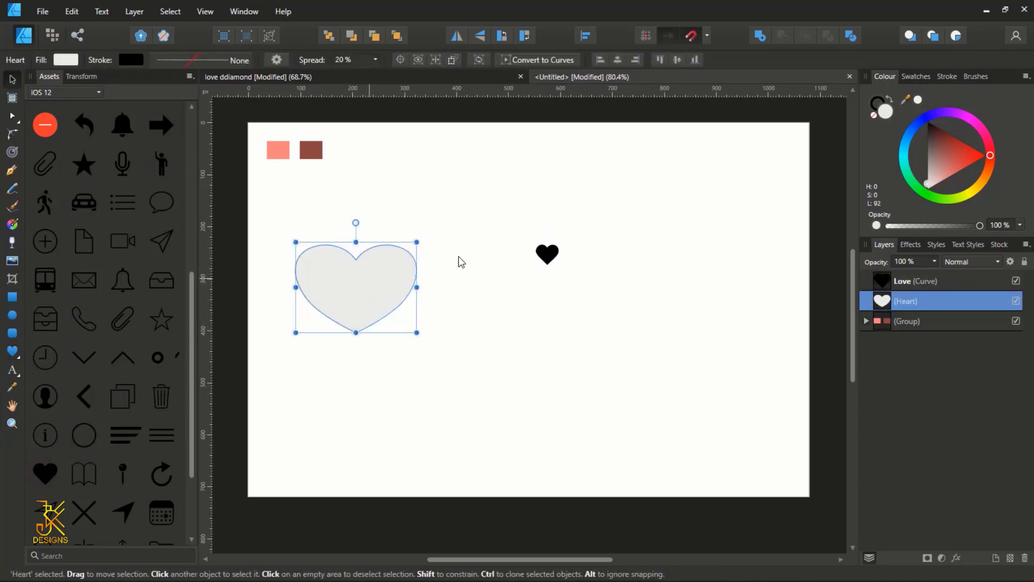
key(Delete)
Step: Enlarge the black heart, centre it on the page, and compare with the LoveDiamond reference
click(557, 254)
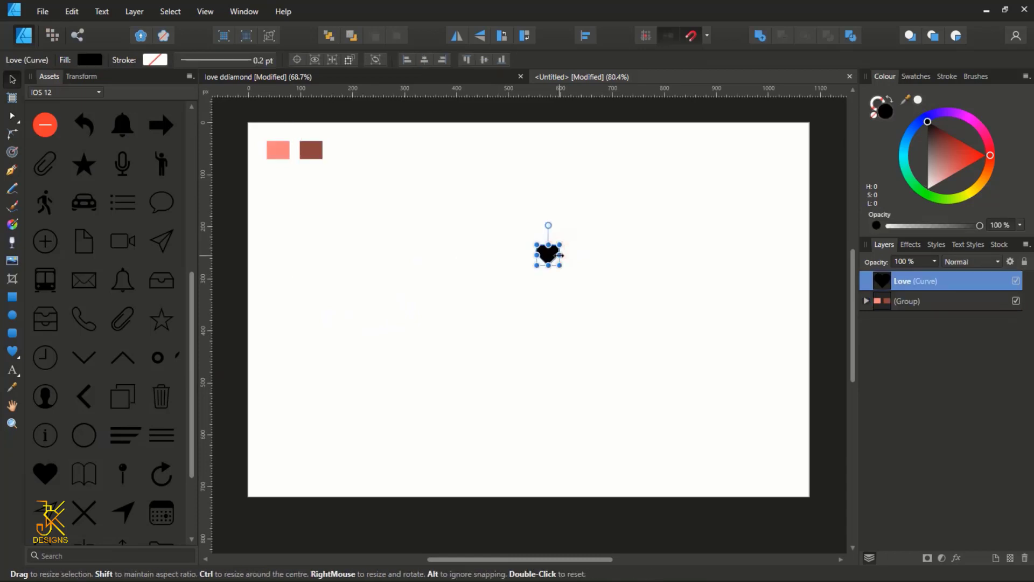
drag(559, 256, 627, 255)
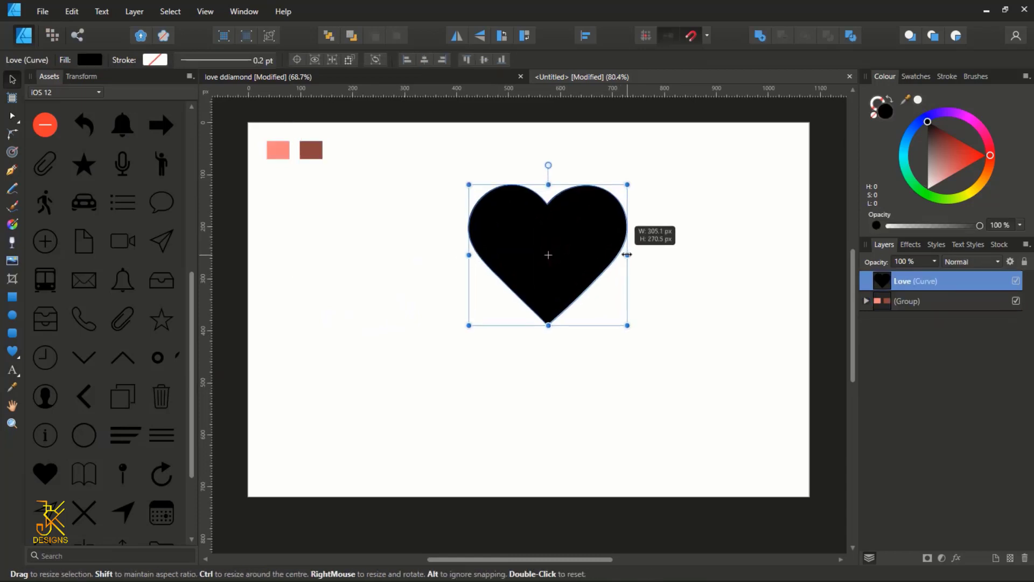
drag(508, 307, 540, 314)
scroll(162, 170, up, 3)
scroll(317, 247, up, 1)
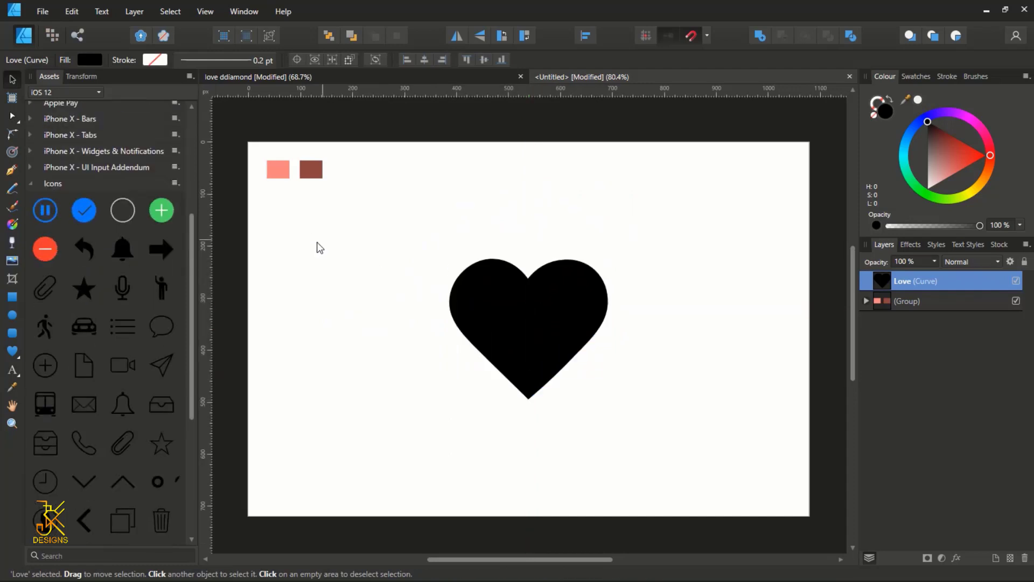
scroll(316, 247, up, 5)
click(29, 183)
scroll(419, 304, down, 5)
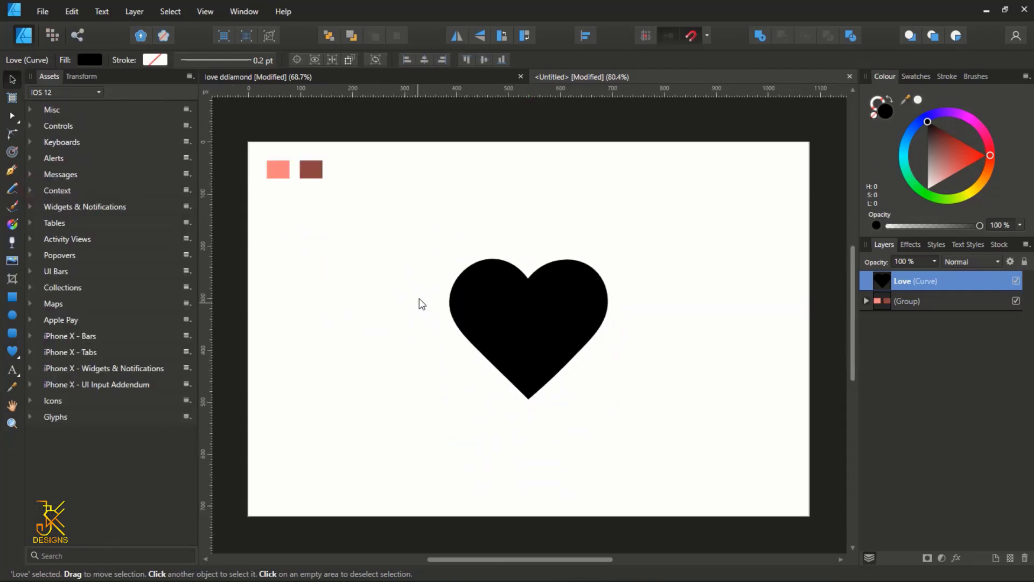
click(467, 284)
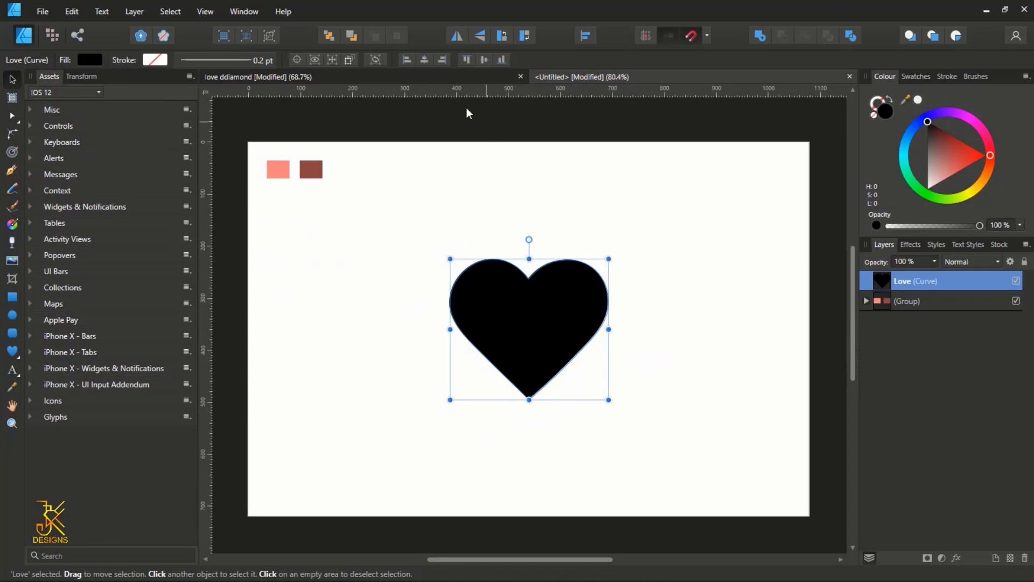
click(437, 76)
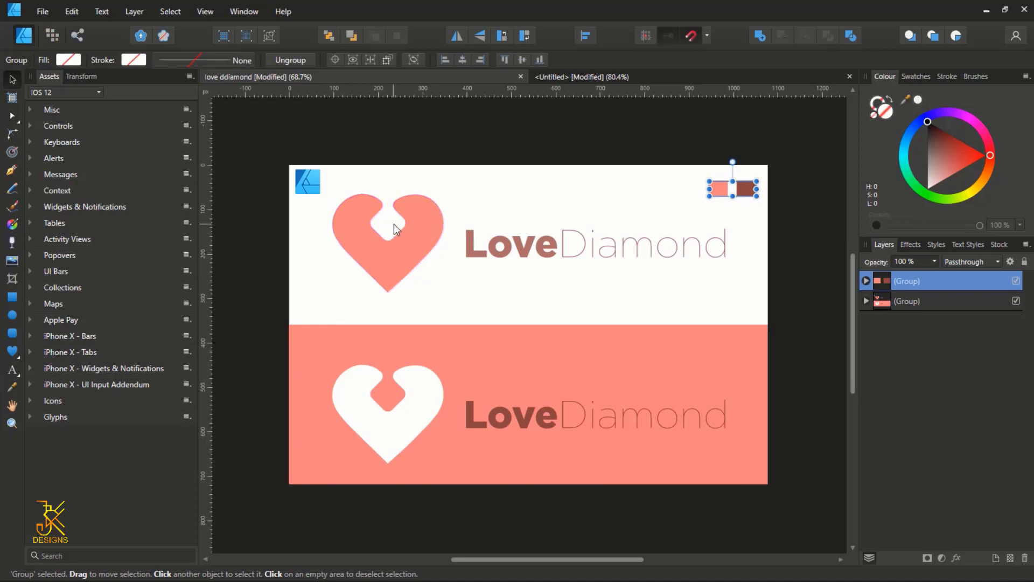
click(609, 74)
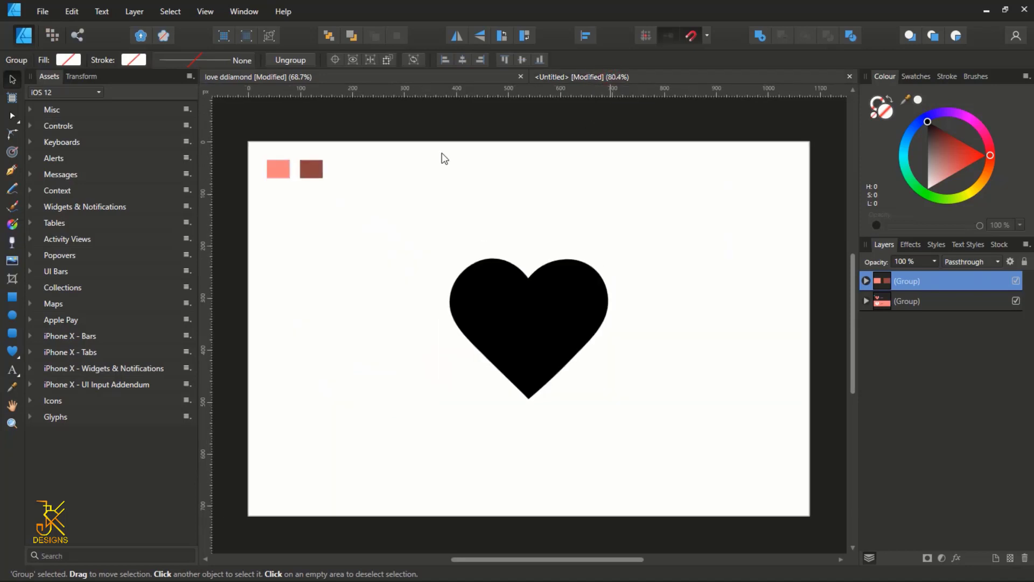
Step: Draw a small white-filled diamond inside the black heart with the Diamond Tool
click(19, 356)
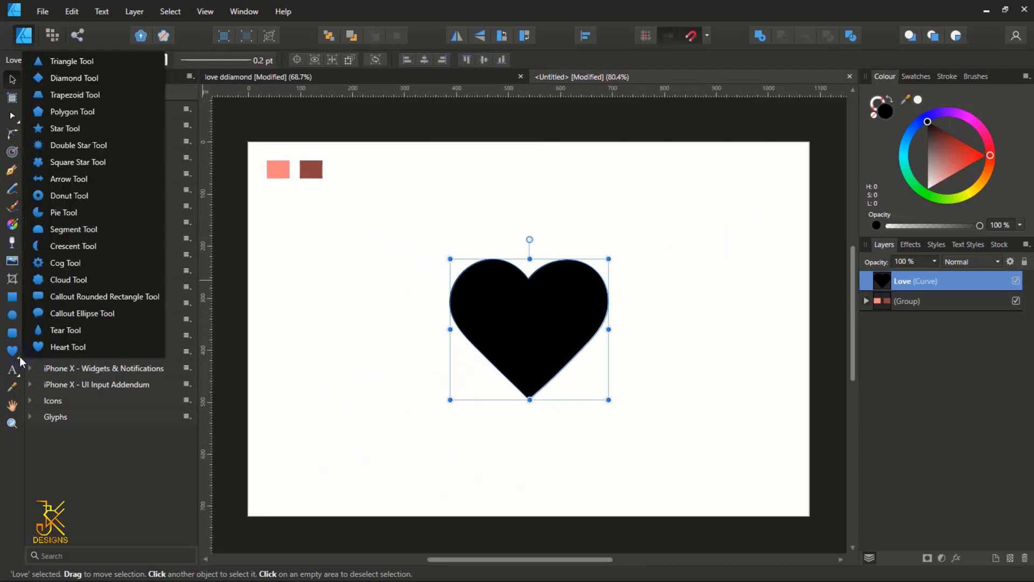
click(59, 79)
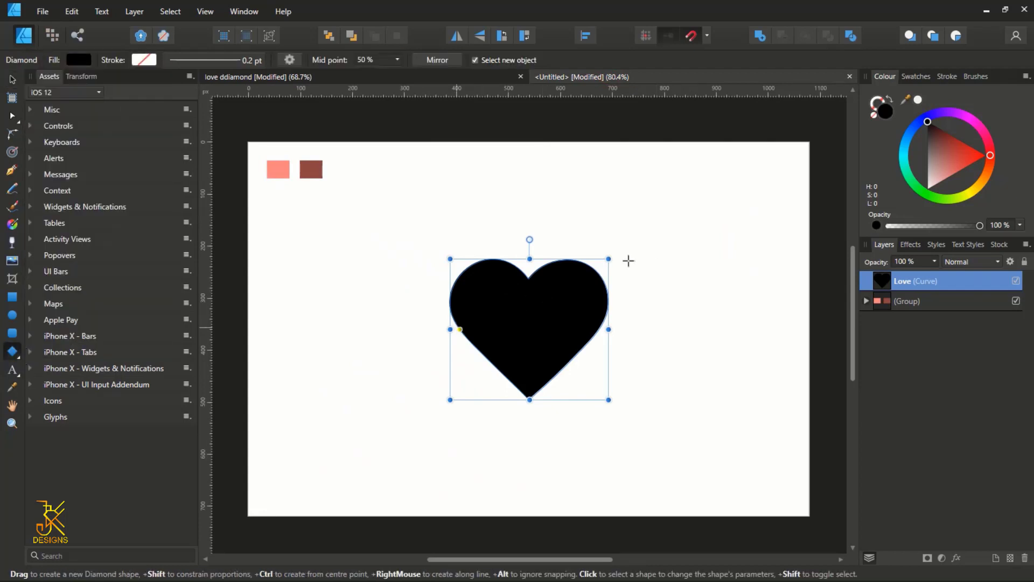
click(941, 146)
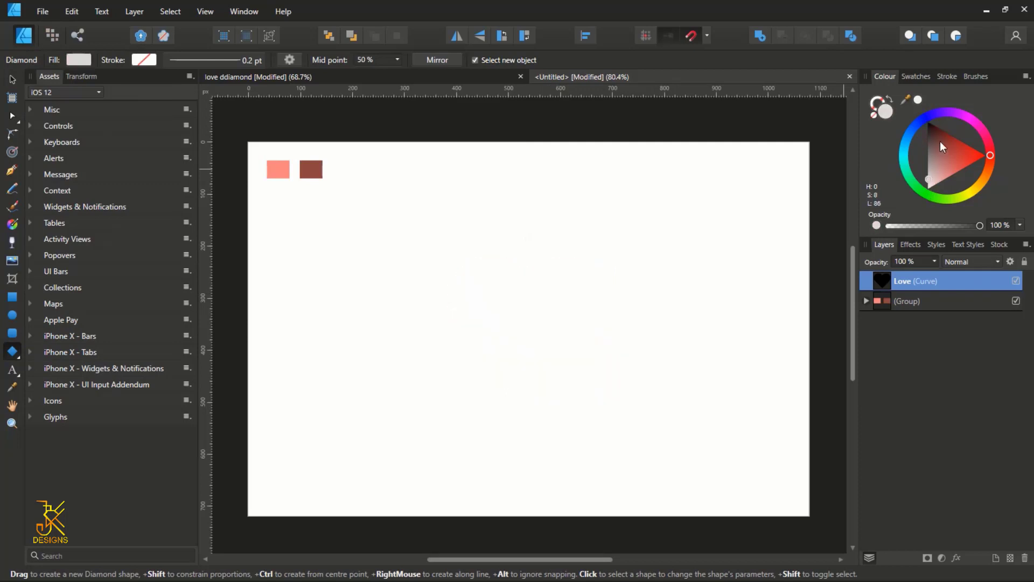
drag(942, 147, 927, 121)
click(804, 207)
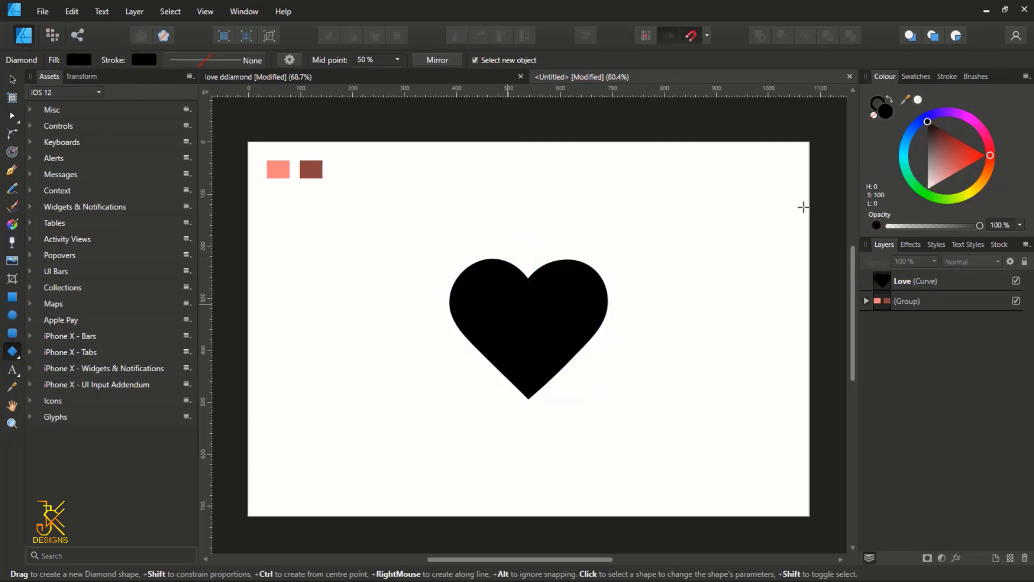
drag(942, 146, 922, 198)
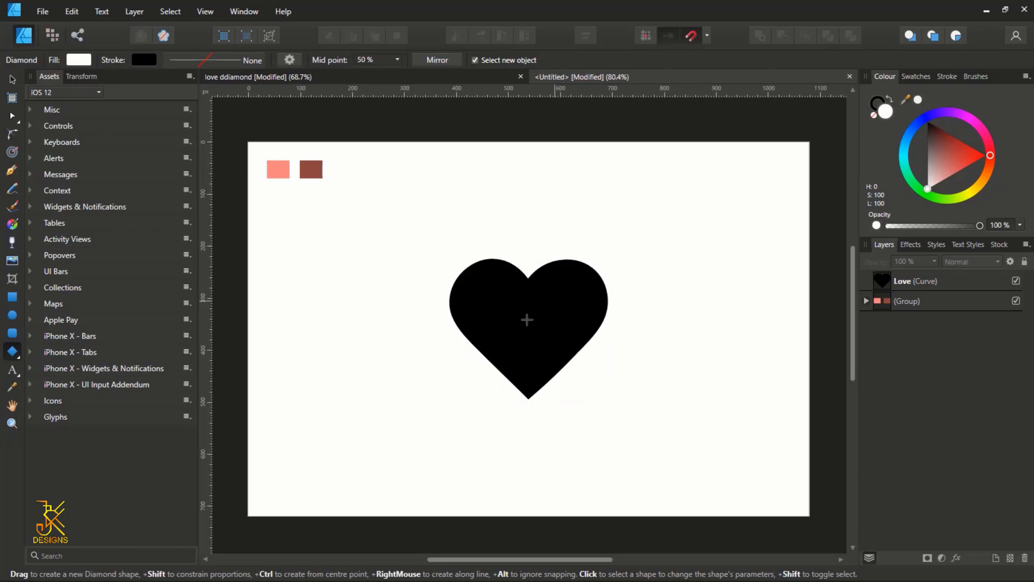
drag(509, 312, 546, 345)
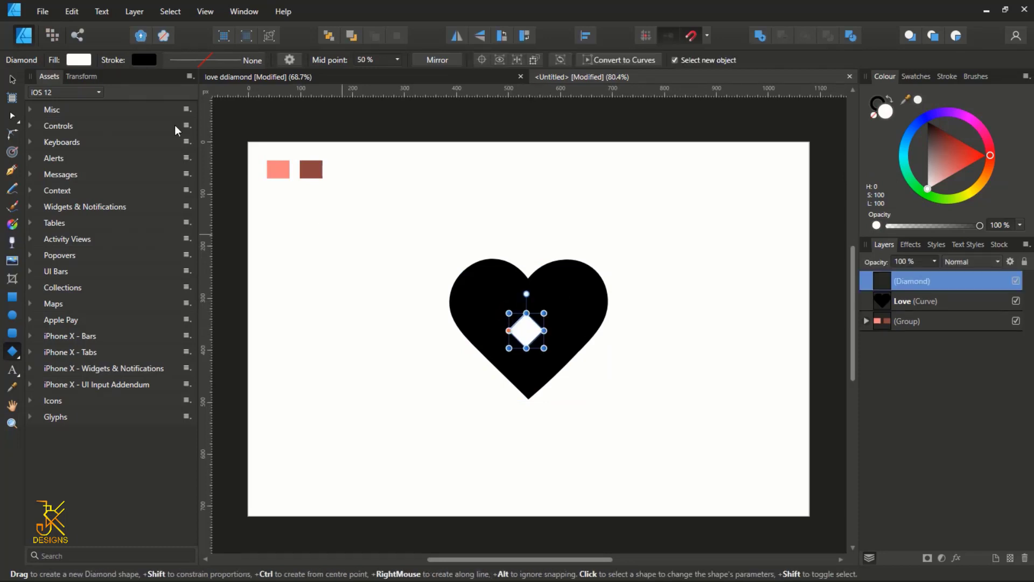
click(12, 79)
ctrl+scroll(578, 305, up, 1)
Step: Centre the white diamond horizontally on the heart and move it up to the top notch
shift+click(578, 314)
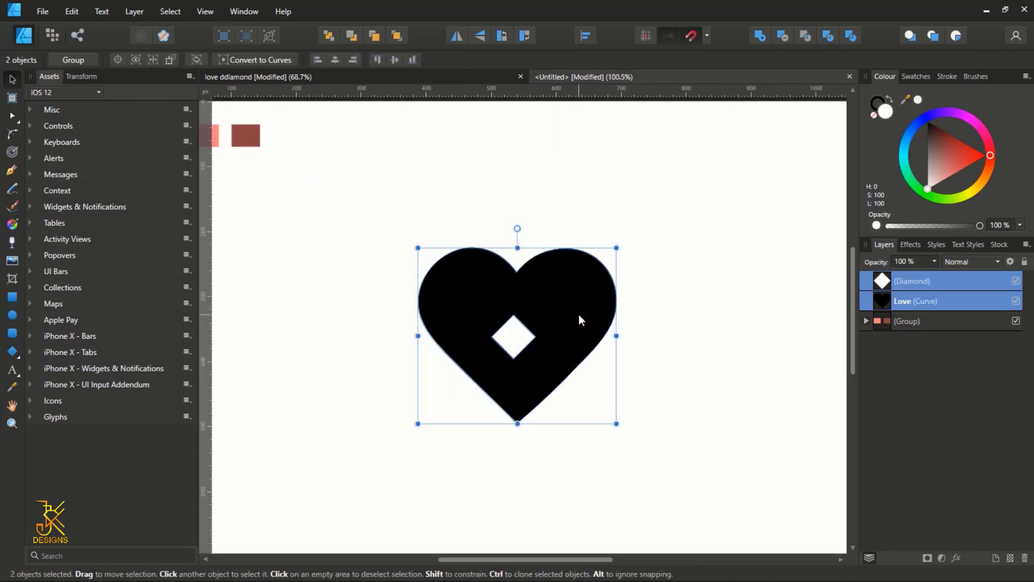
ctrl+scroll(546, 264, down, 1)
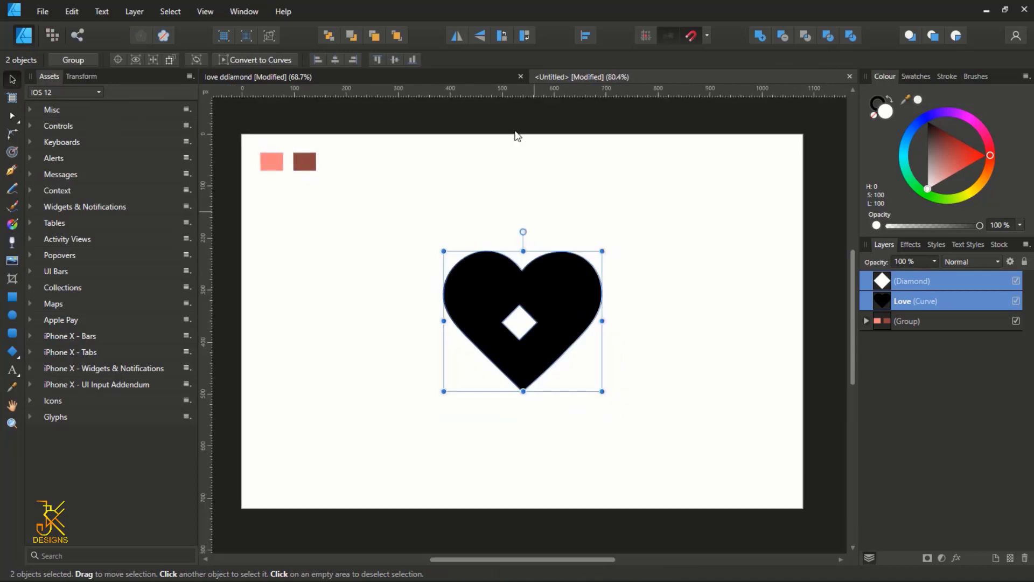
click(336, 61)
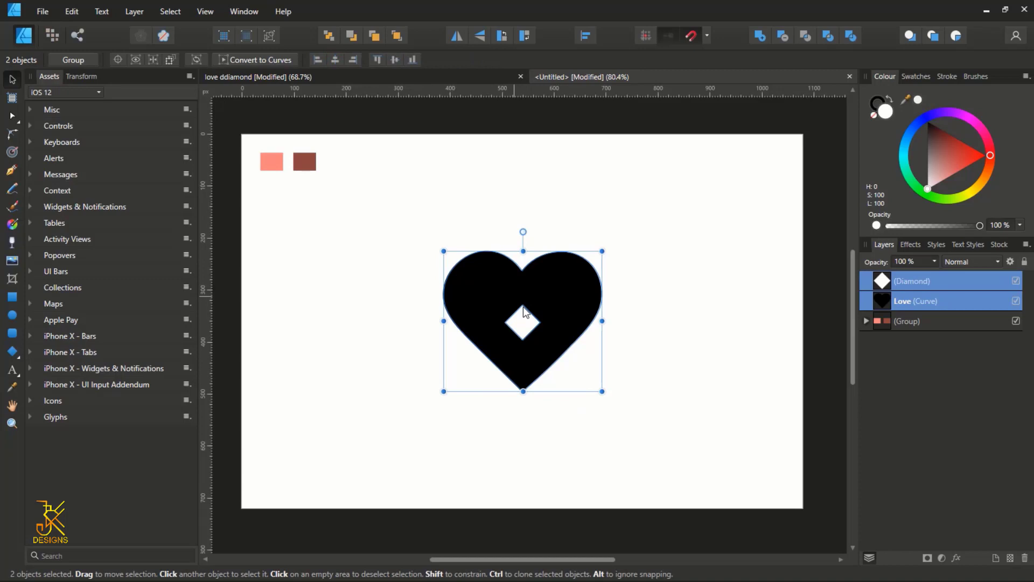
click(527, 327)
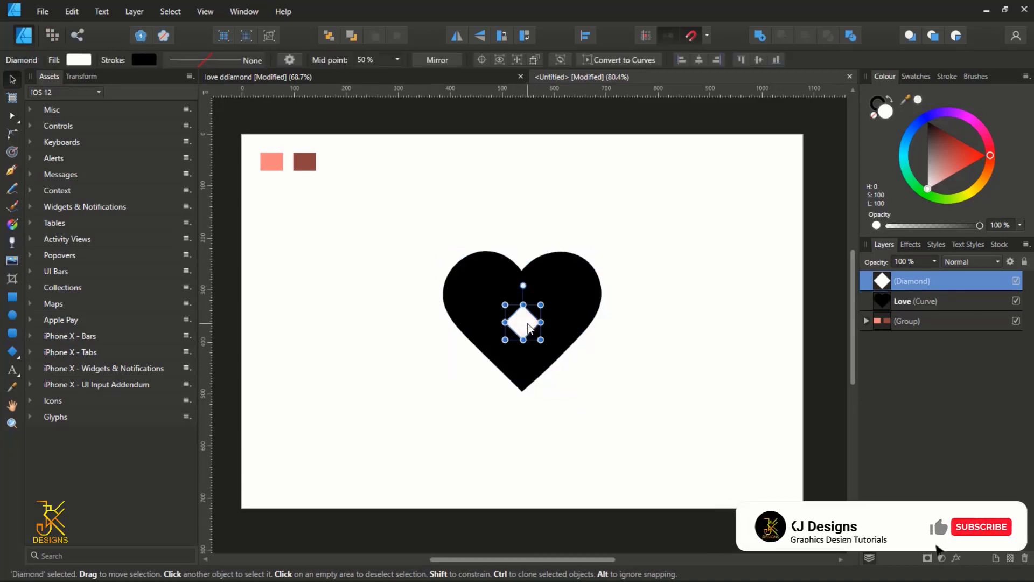
ctrl+scroll(528, 328, up, 3)
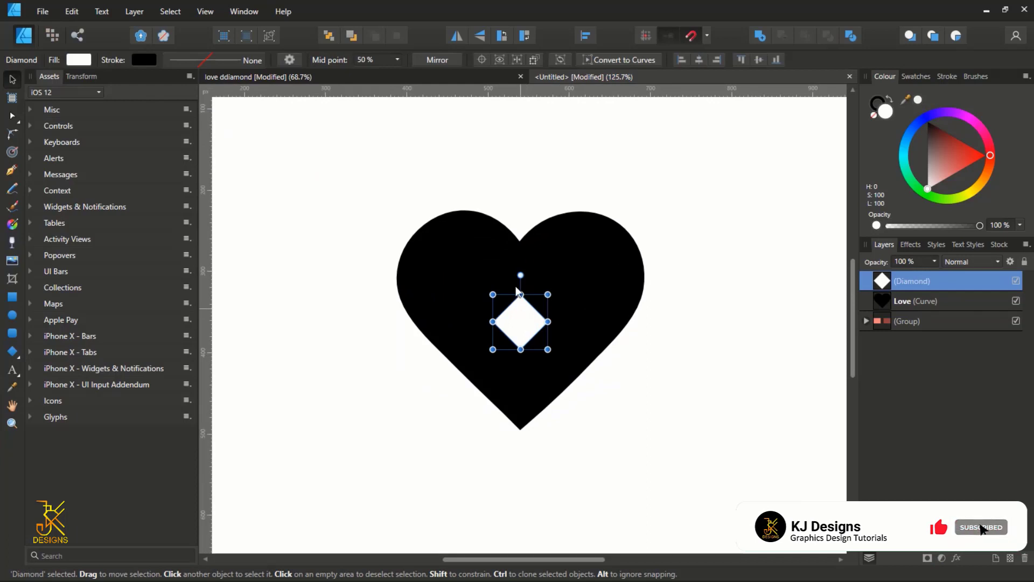
ctrl+scroll(502, 234, up, 1)
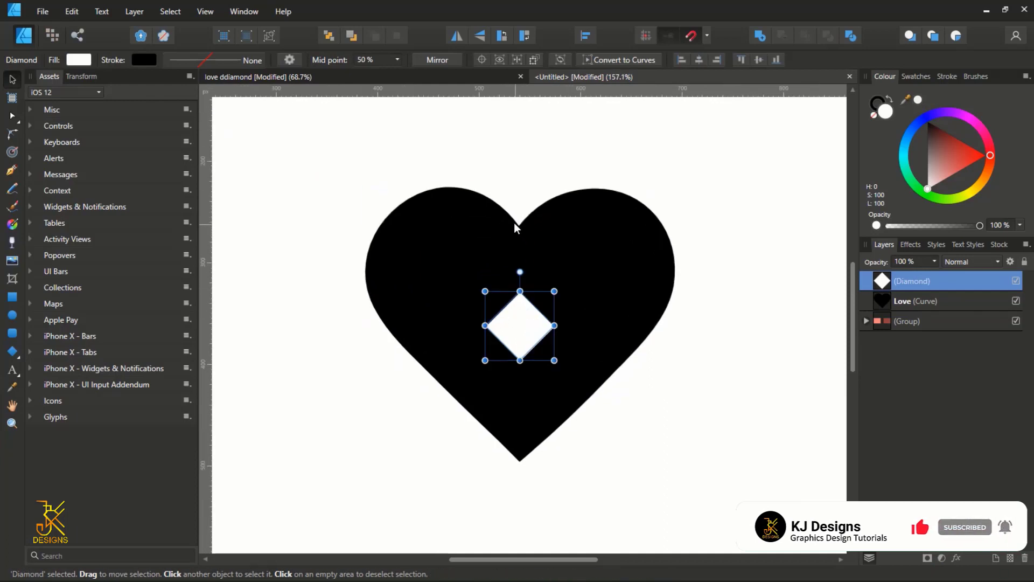
click(528, 320)
mouse_move(528, 323)
mouse_down()
mouse_move(529, 272)
mouse_move(514, 243)
mouse_up()
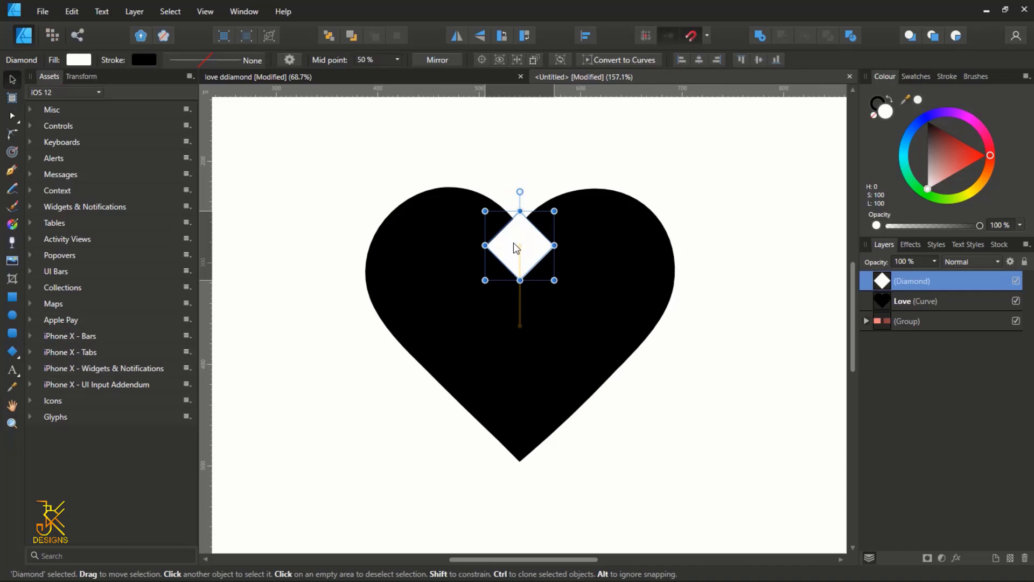
Step: Raise the white diamond slightly within the heart's notch
click(672, 172)
scroll(672, 172, down, 2)
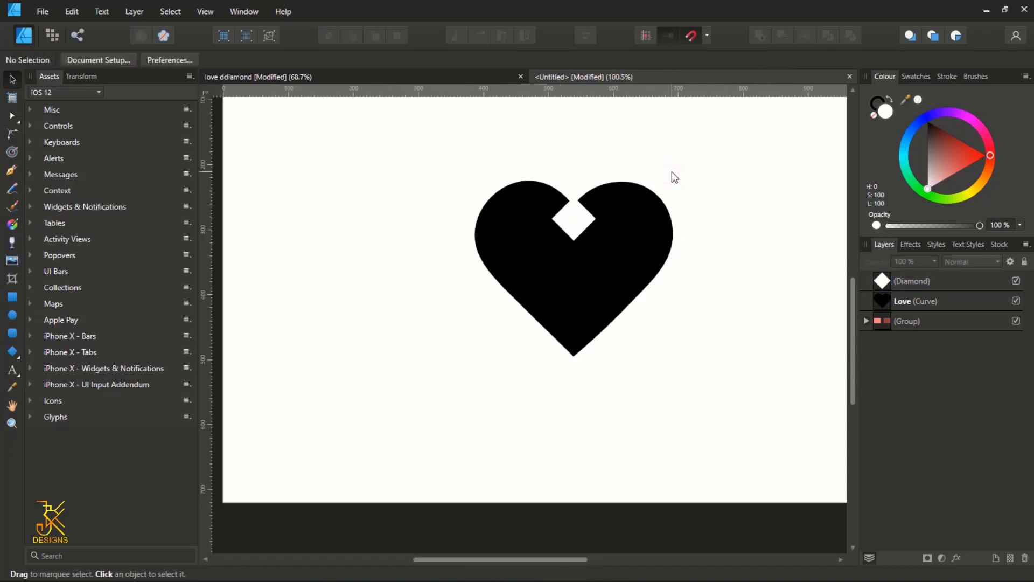
scroll(671, 172, down, 2)
scroll(671, 194, up, 2)
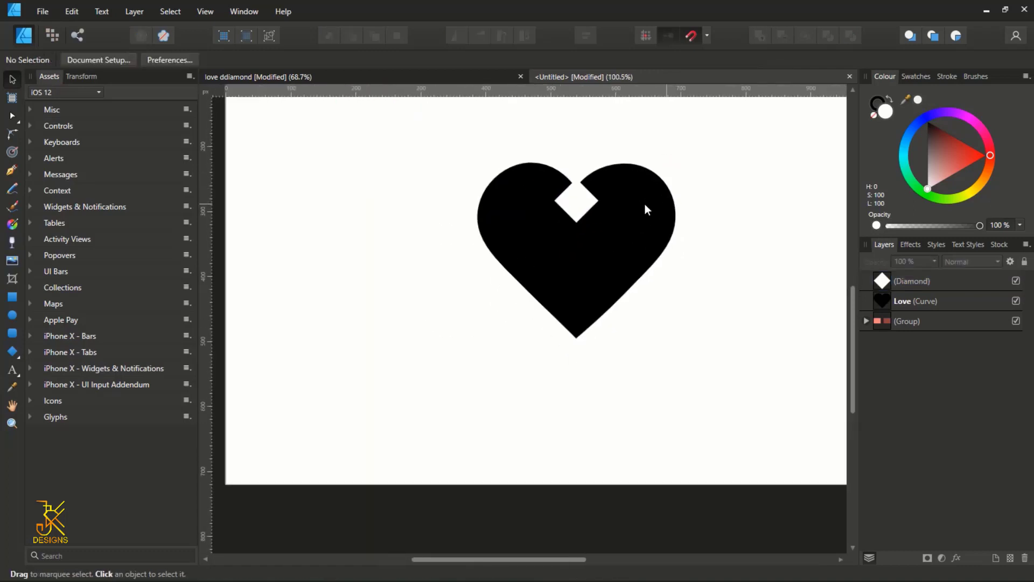
click(577, 208)
drag(576, 206, 576, 200)
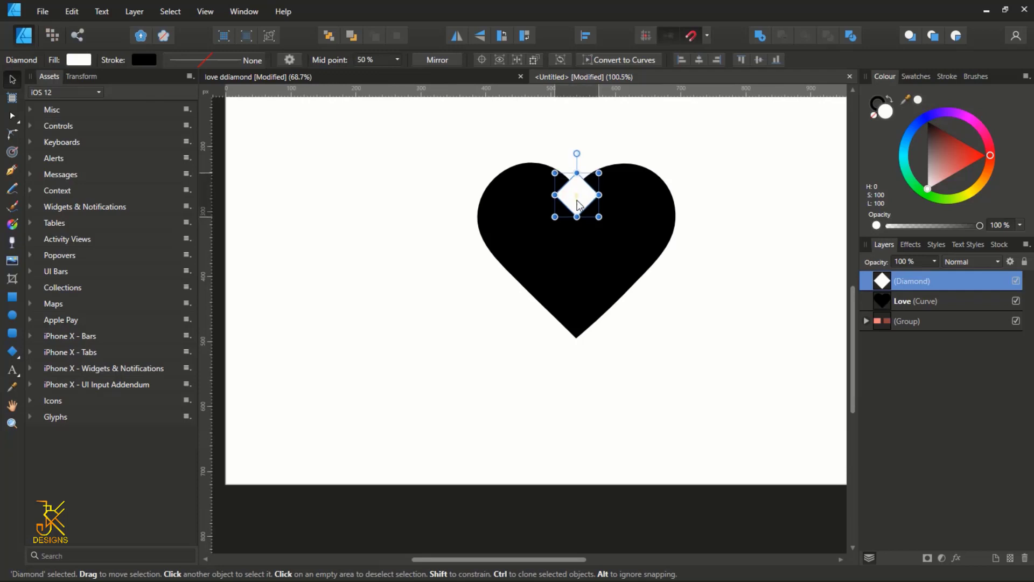
click(701, 169)
scroll(607, 190, up, 2)
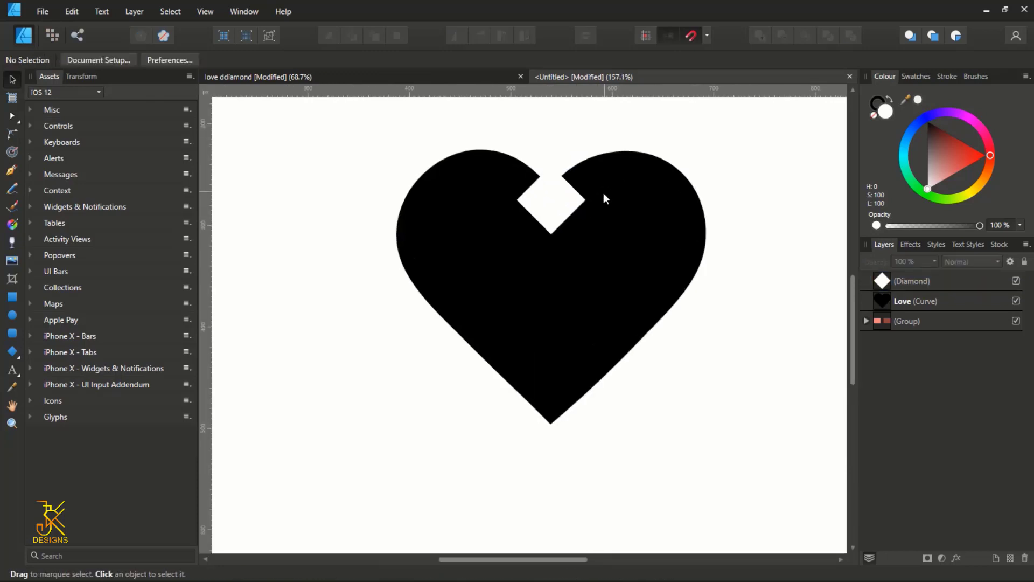
Step: Enlarge the diamond downward to about 108 px and reselect it
click(542, 199)
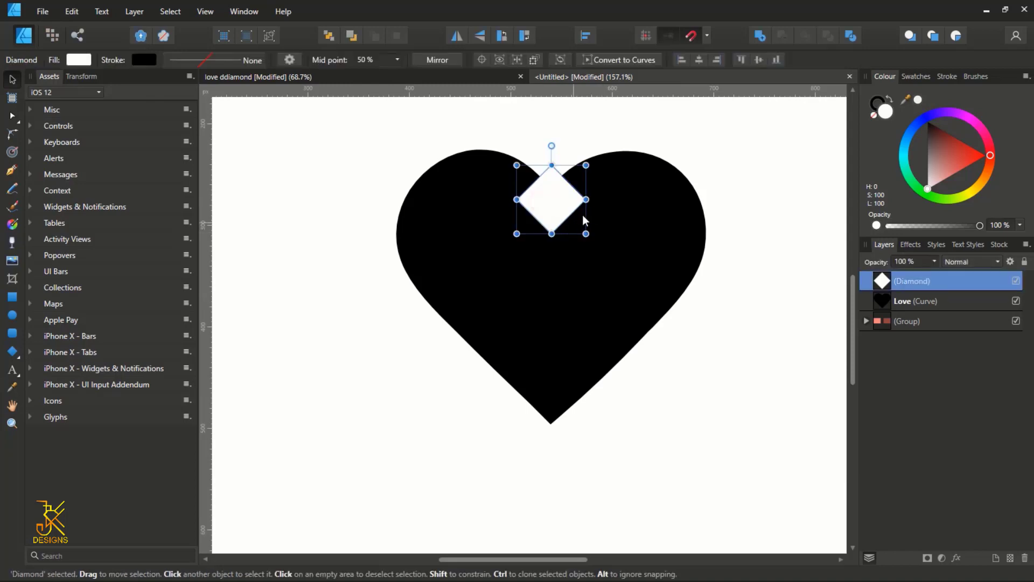
drag(551, 233, 551, 252)
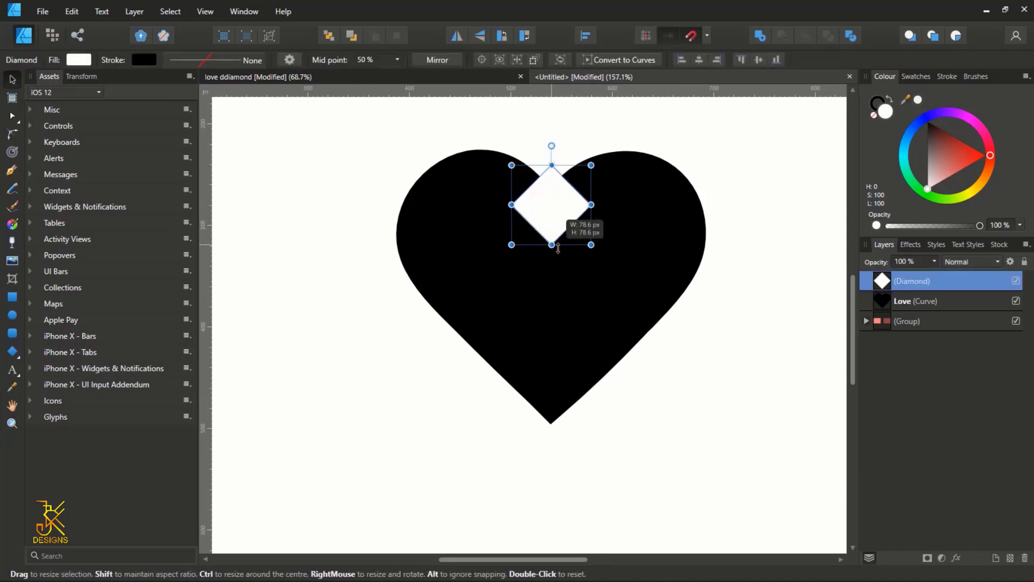
click(746, 186)
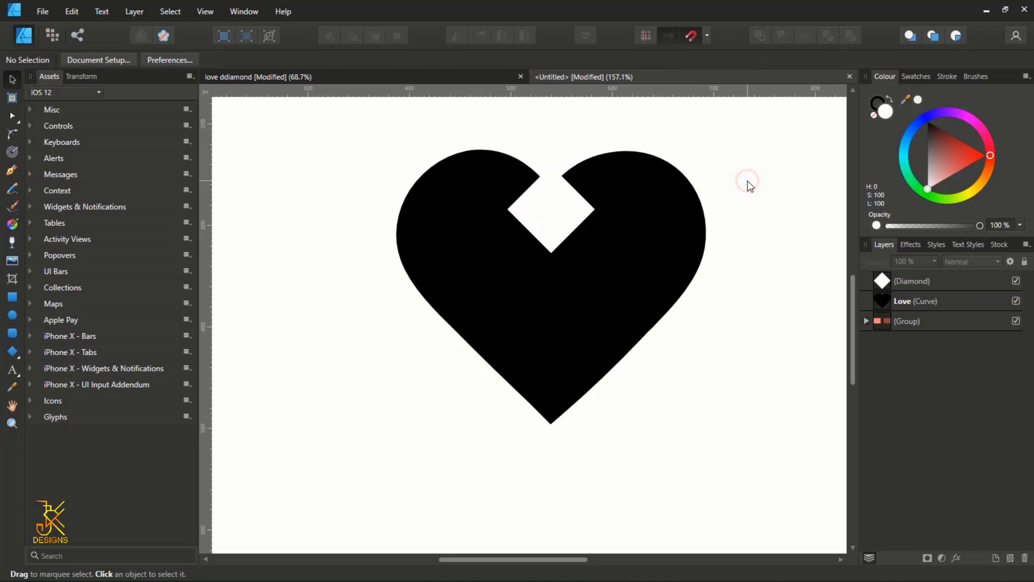
scroll(632, 219, up, 1)
scroll(632, 218, up, 2)
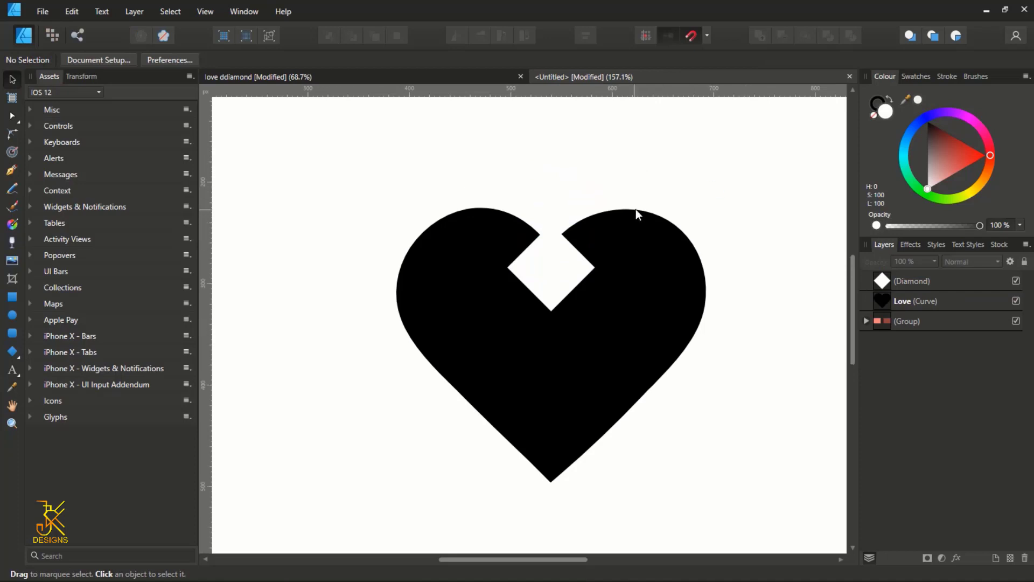
ctrl+scroll(637, 209, down, 2)
ctrl+scroll(645, 240, up, 2)
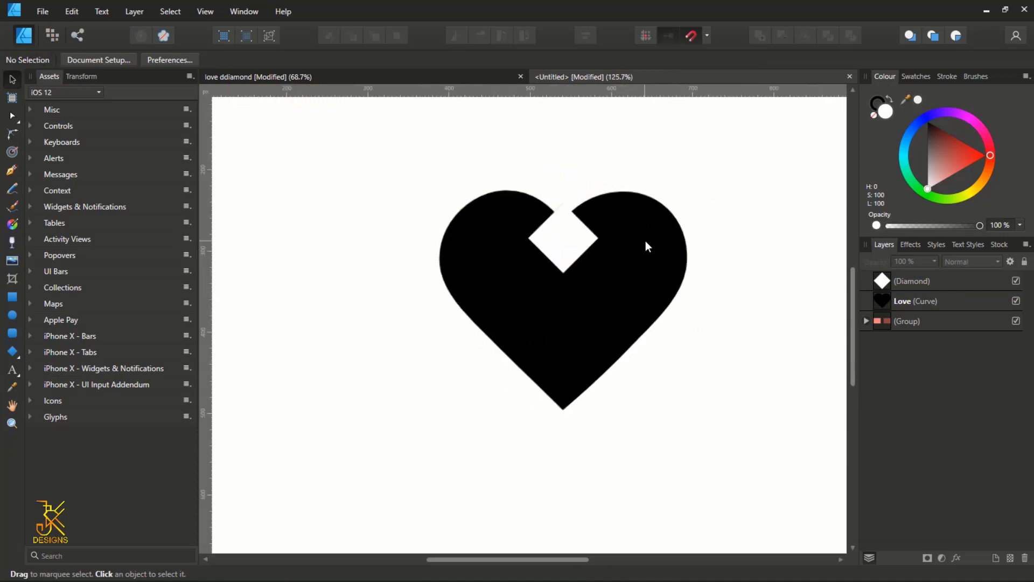
click(564, 242)
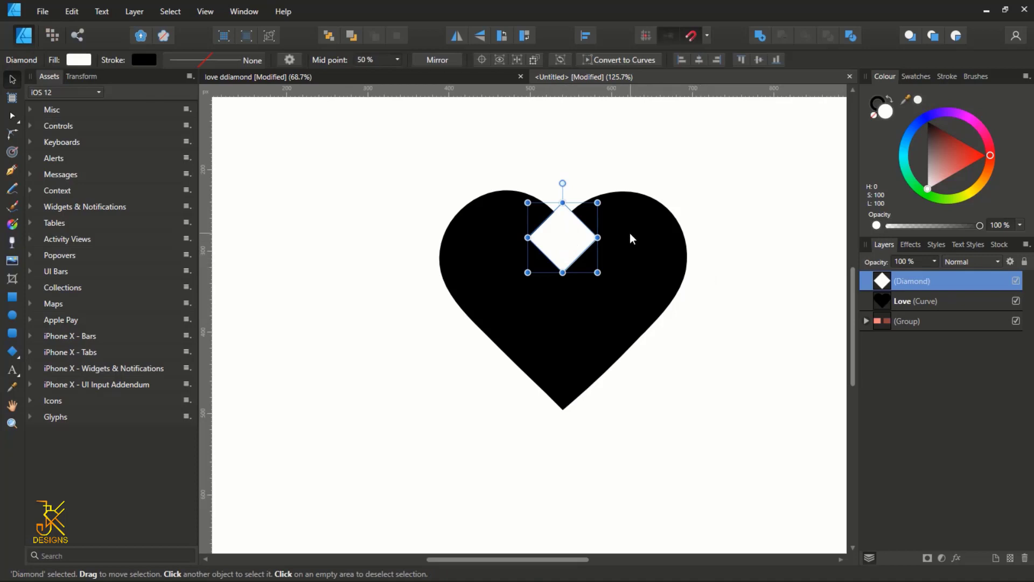
Step: Set the diamond's stroke to None and its fill to blue
click(875, 108)
click(874, 115)
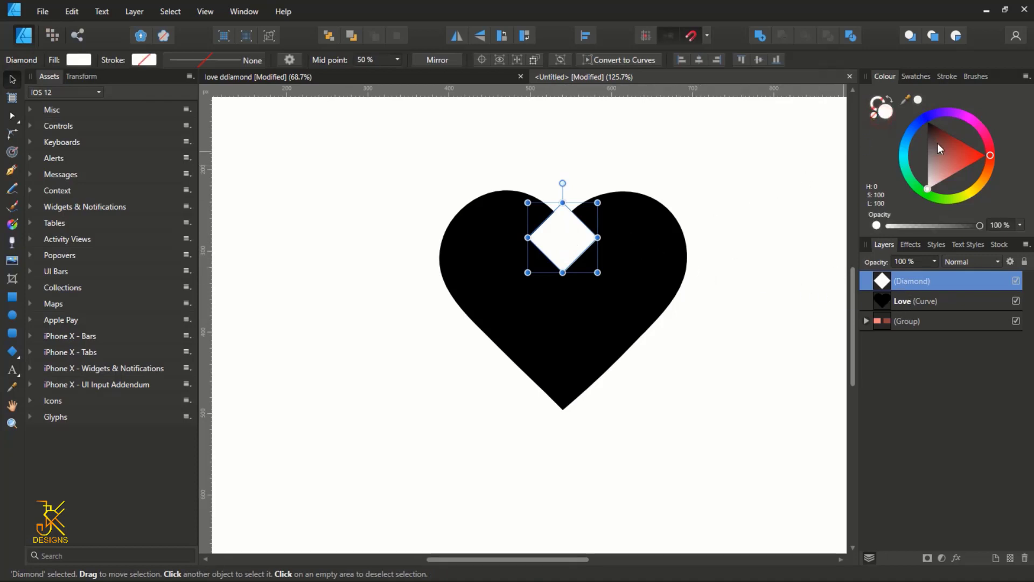
click(927, 116)
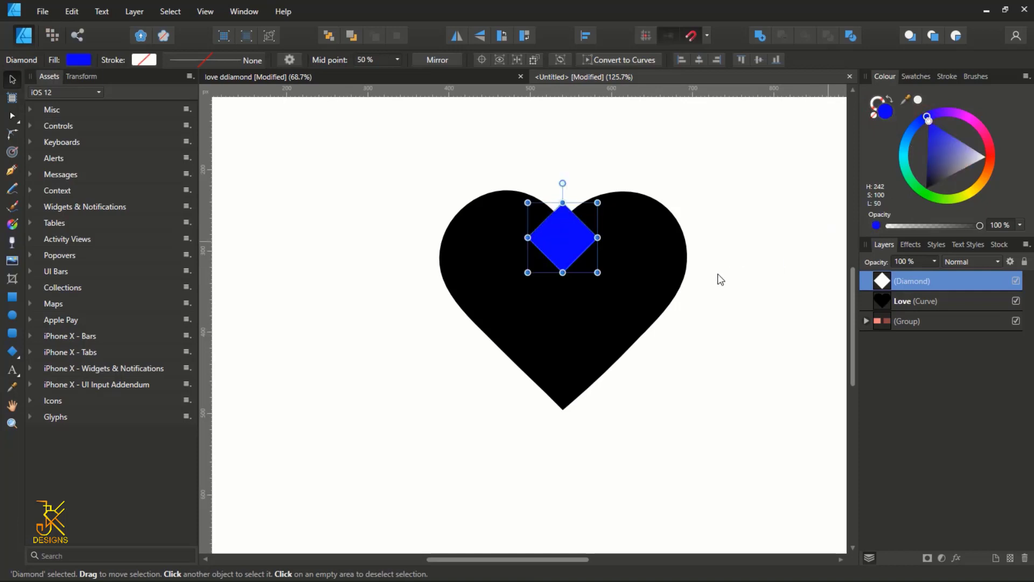
Step: Fill the heart red and clear the selection
click(666, 273)
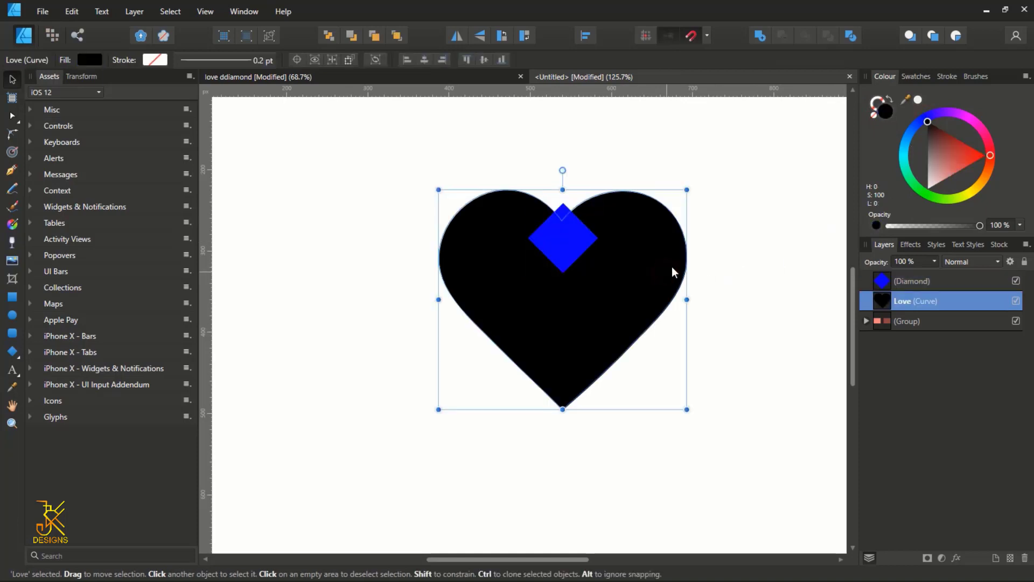
click(993, 158)
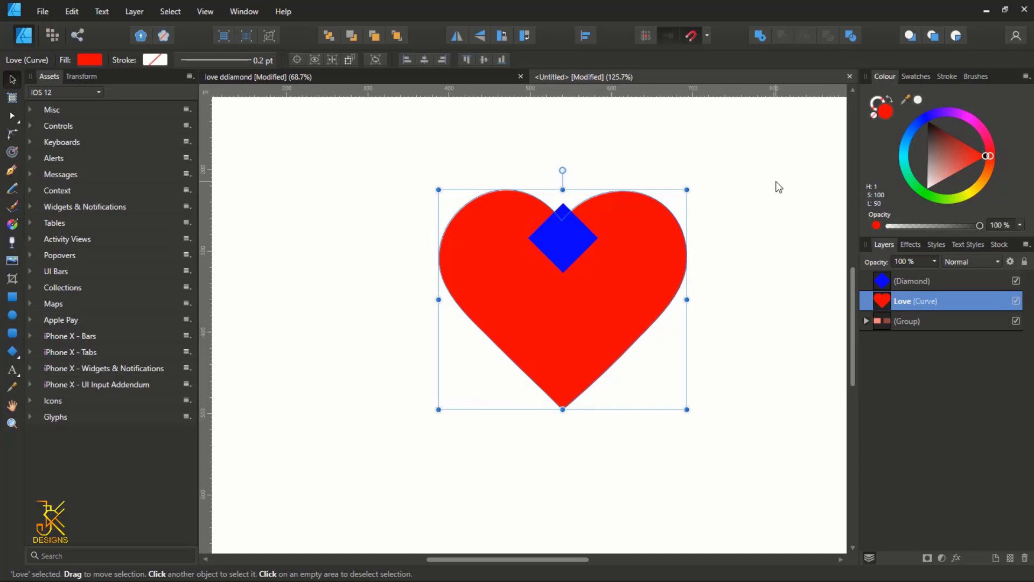
click(759, 180)
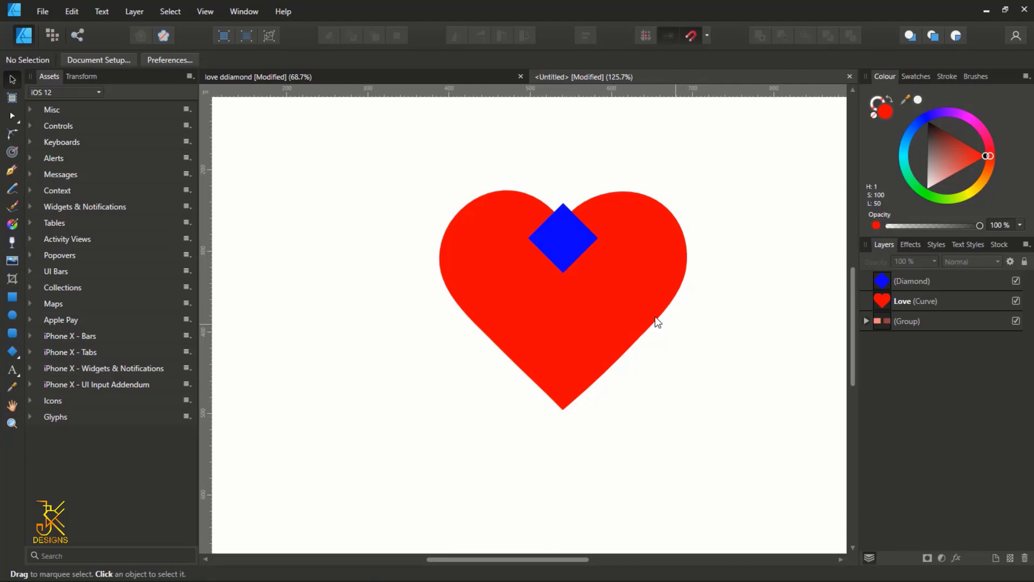
Step: Subtract the blue diamond from the red heart with the Boolean Subtract operation
click(567, 243)
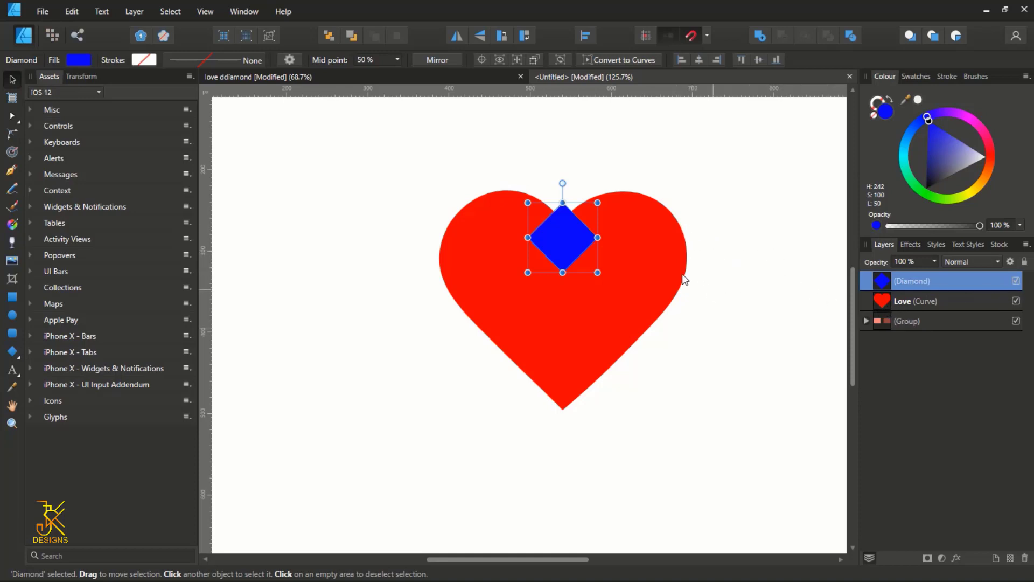
shift+click(658, 269)
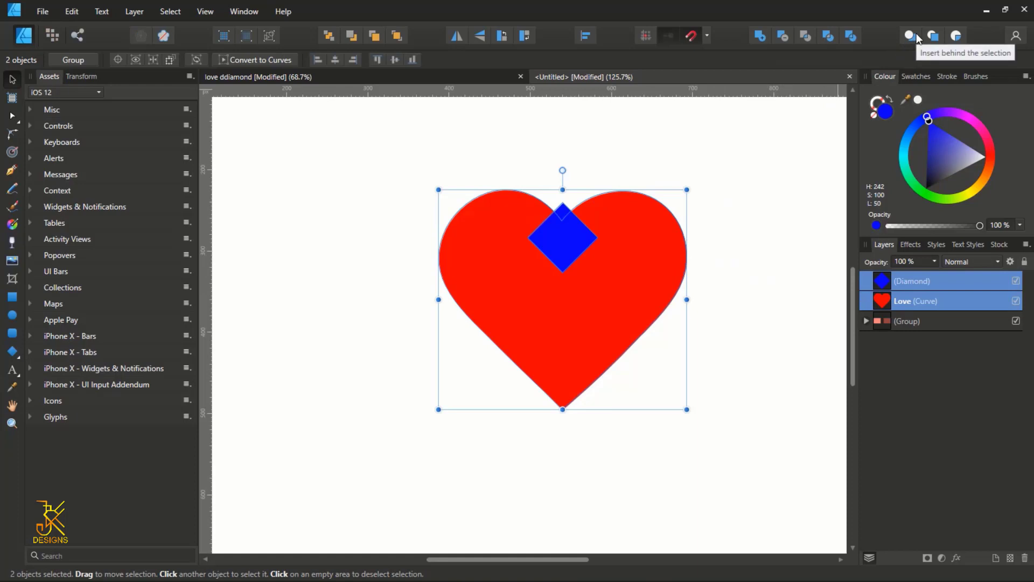
click(783, 35)
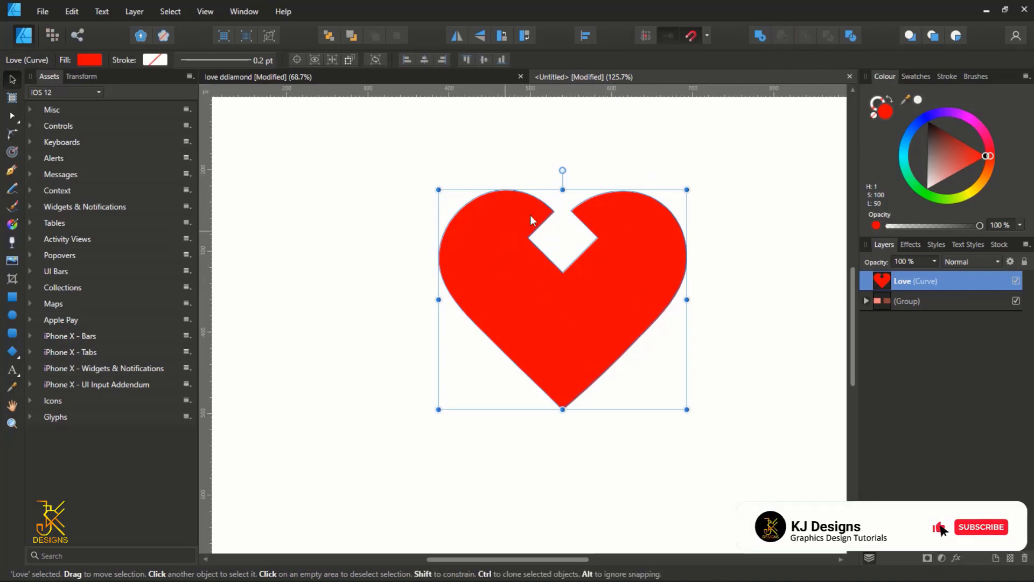
scroll(566, 241, up, 3)
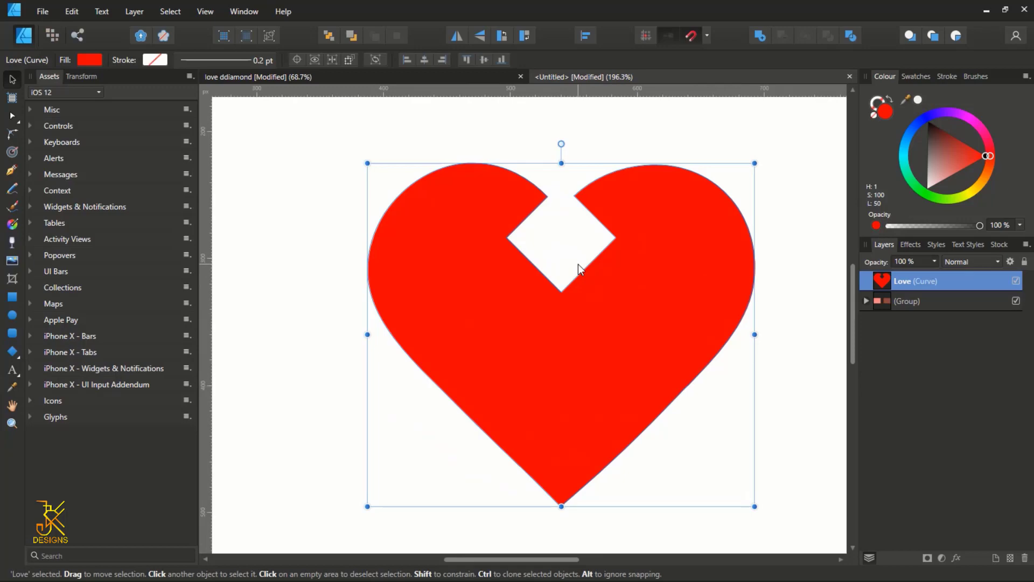
scroll(589, 248, down, 2)
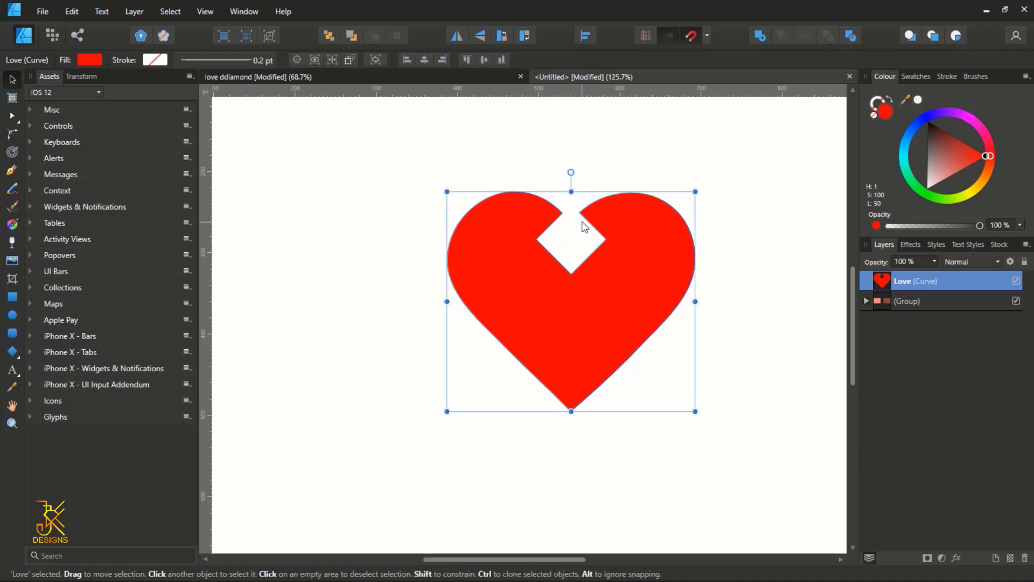
scroll(582, 225, up, 3)
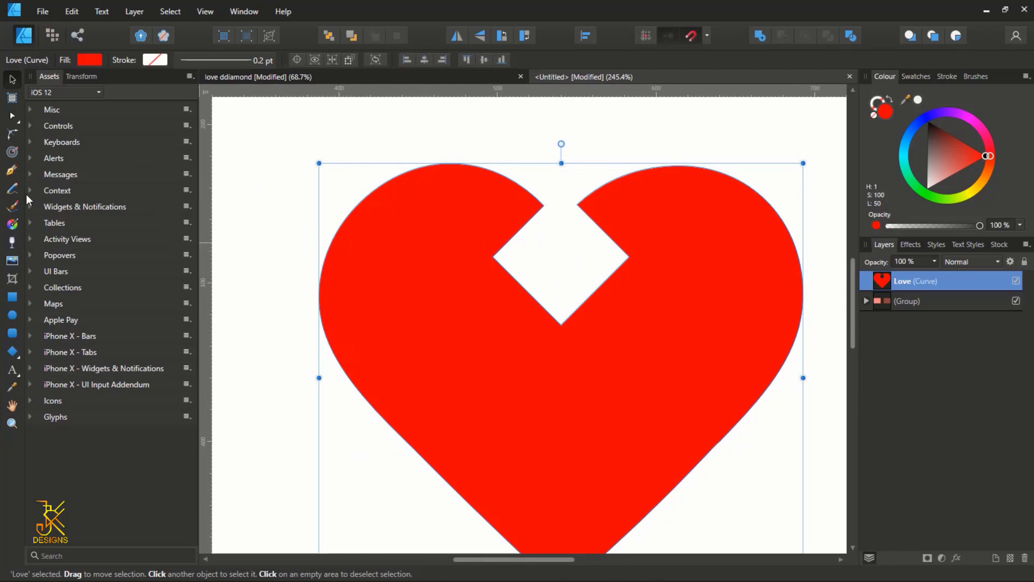
Step: Round the two corner nodes at the notch opening with the Corner Tool
click(13, 138)
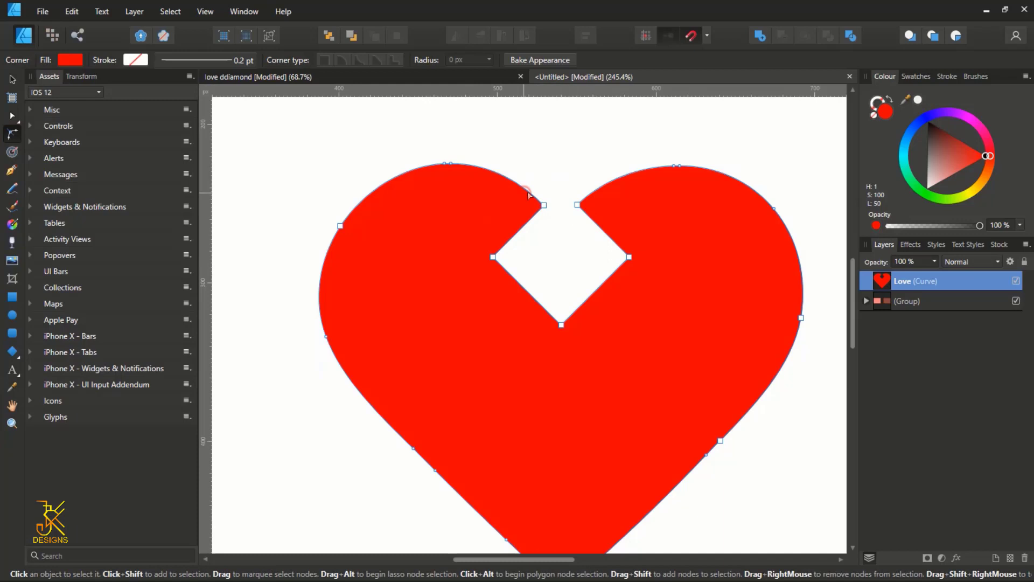
drag(526, 193, 591, 217)
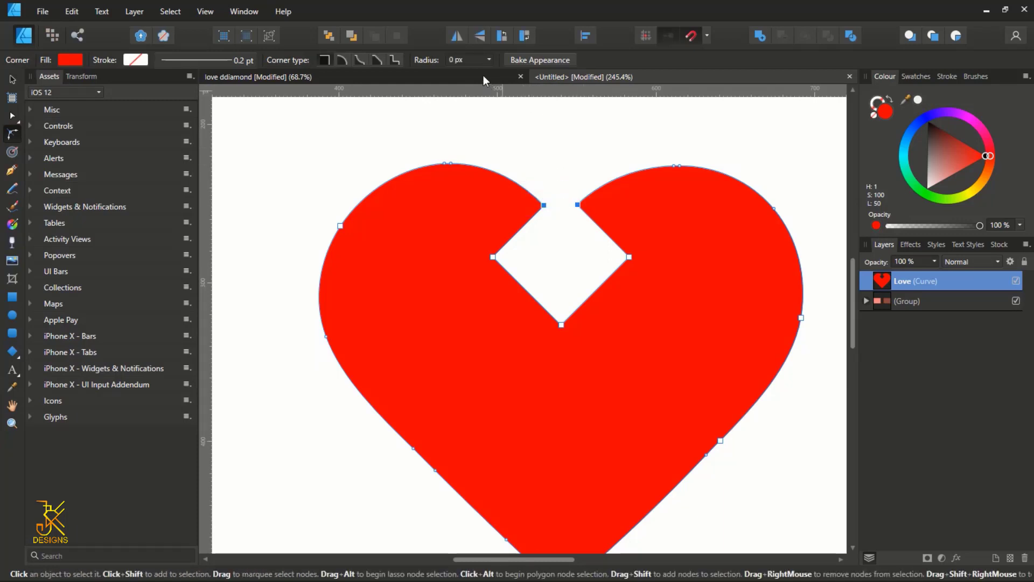
click(460, 60)
text(14)
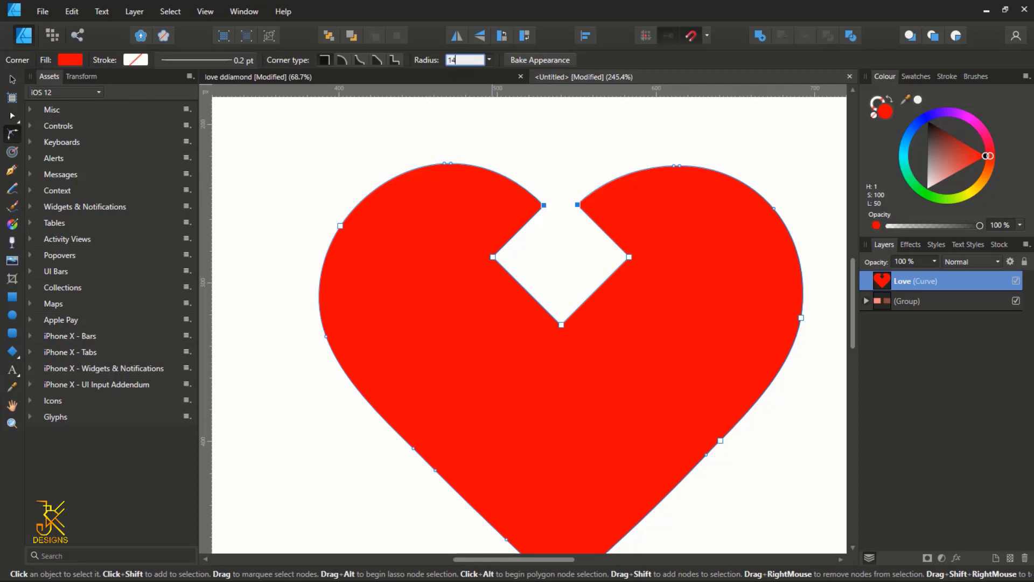
key(Return)
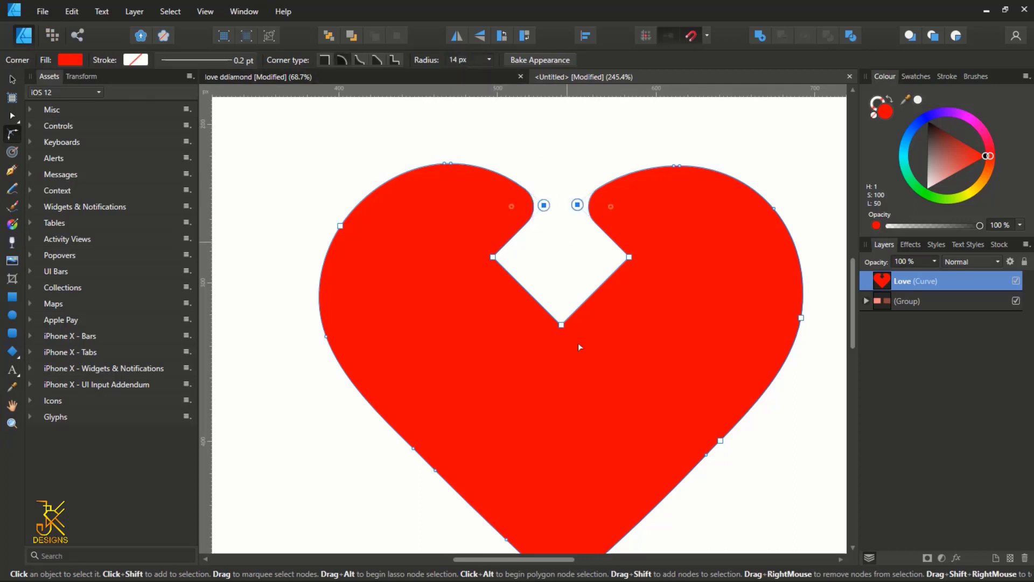
Step: Round the three inner corner nodes of the notch as well
drag(675, 397, 468, 228)
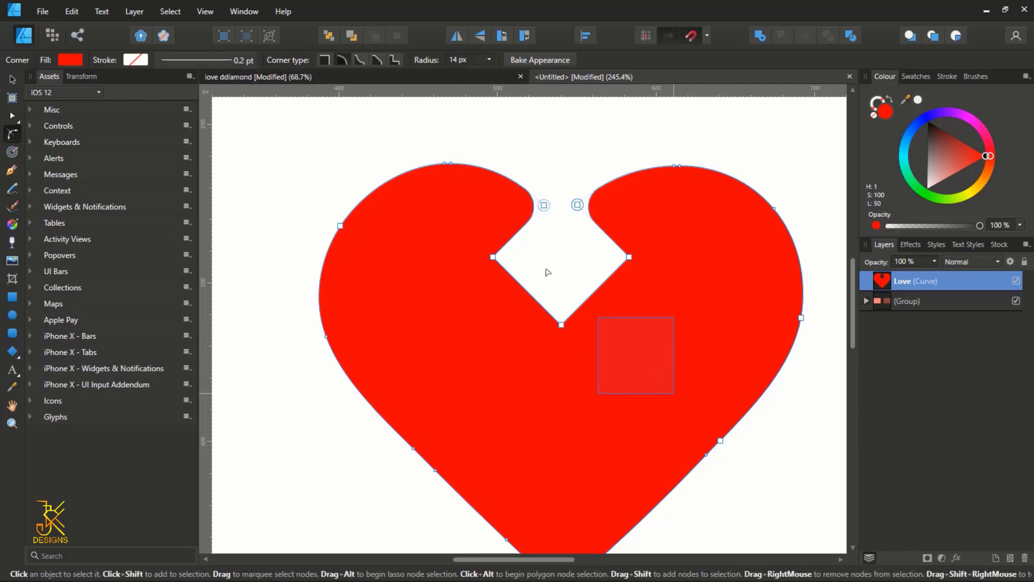
click(463, 58)
text(14)
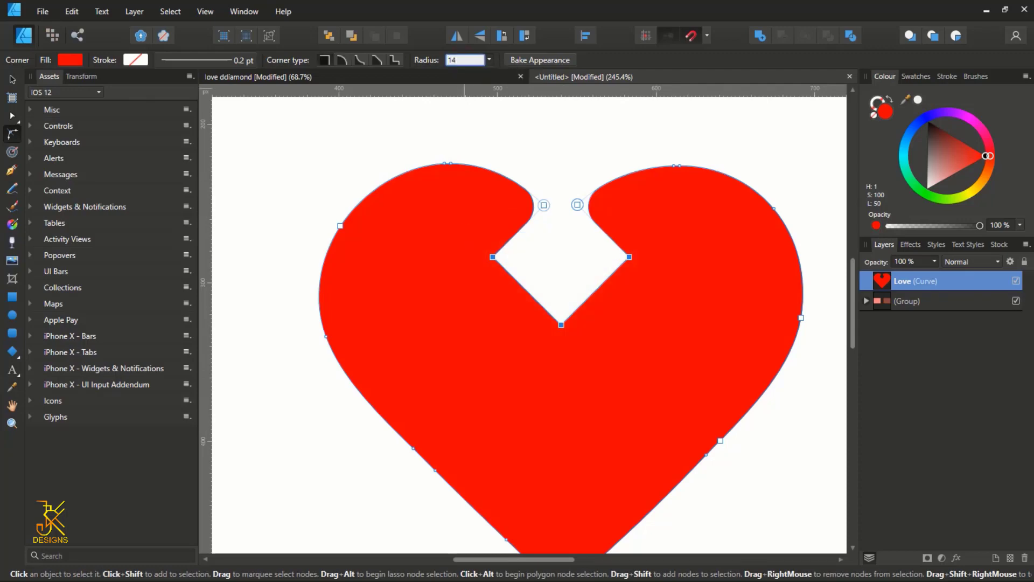
key(Return)
click(565, 166)
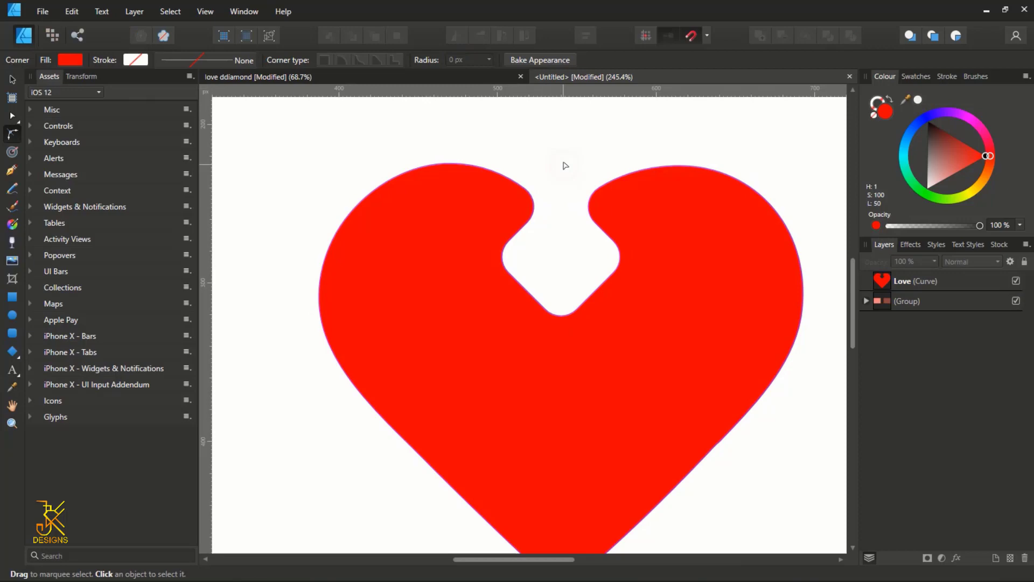
scroll(565, 166, down, 1)
scroll(568, 164, down, 2)
scroll(571, 179, down, 1)
scroll(574, 173, down, 1)
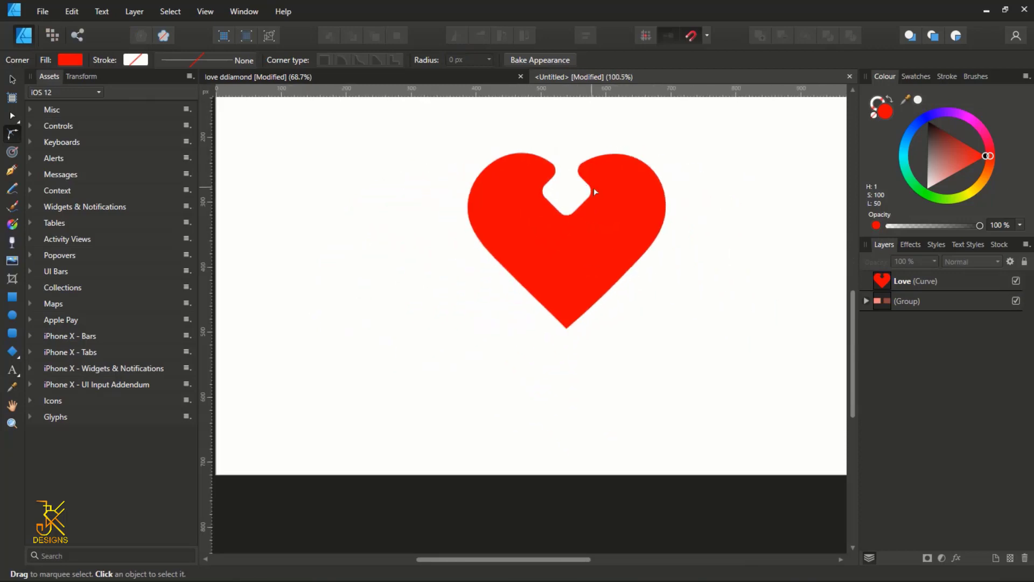
scroll(594, 188, up, 1)
scroll(590, 185, up, 1)
scroll(592, 191, down, 2)
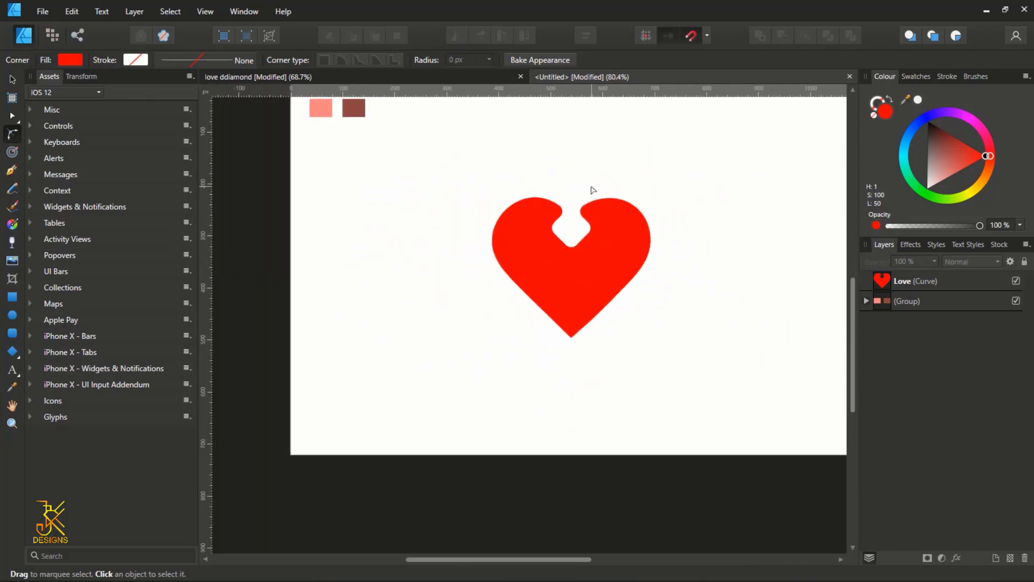
scroll(591, 190, up, 2)
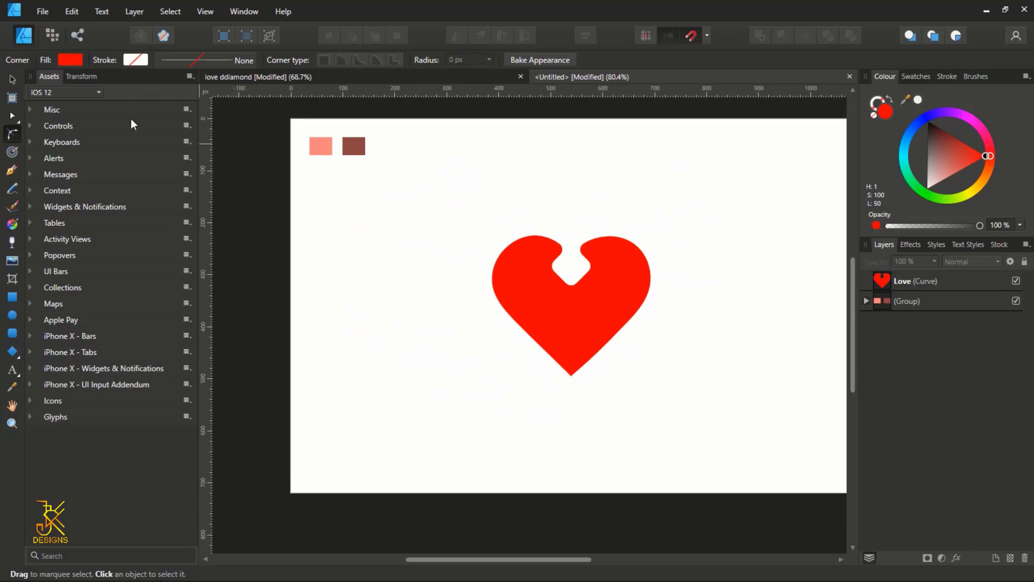
Step: Move the notched heart left and up on the page
click(12, 80)
click(569, 343)
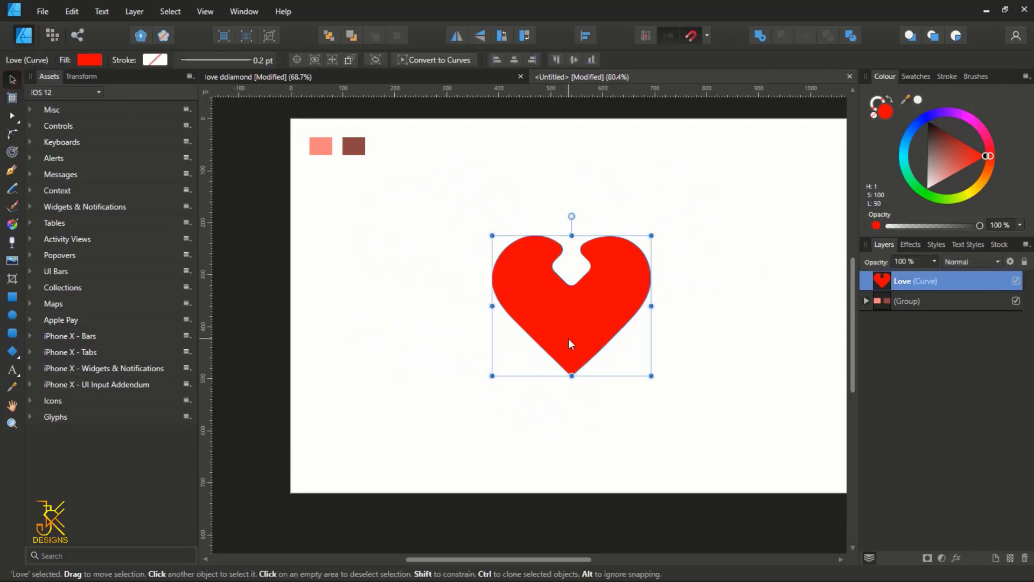
drag(582, 337, 450, 323)
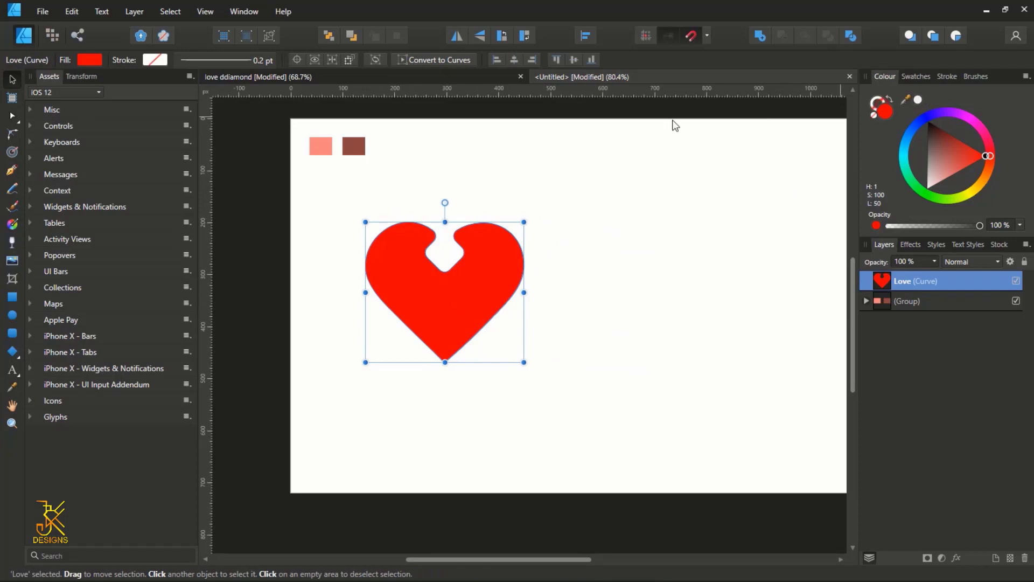
Step: Fill the heart with light pink sampled from the swatch and nudge it left
drag(673, 126, 323, 148)
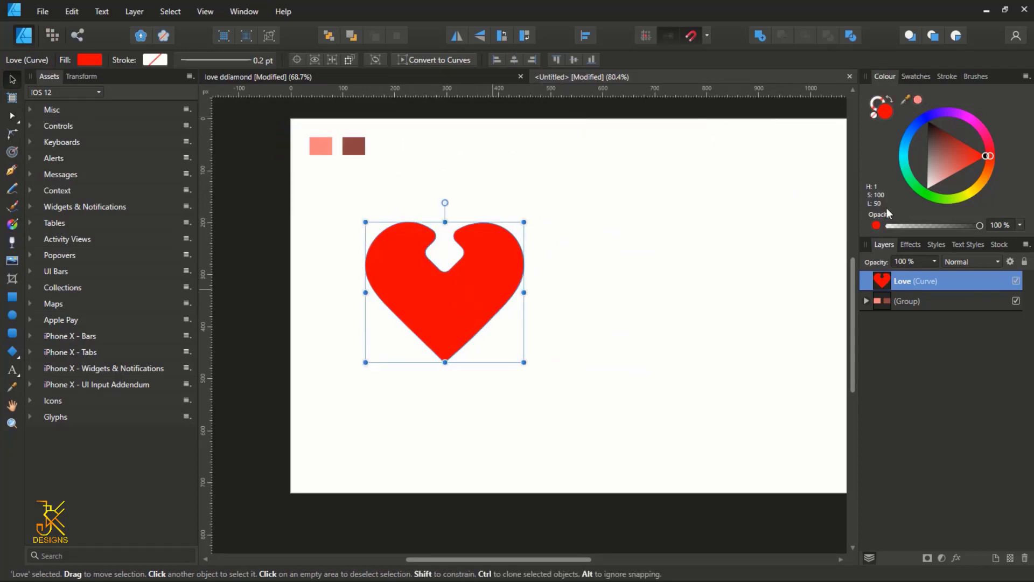
click(917, 100)
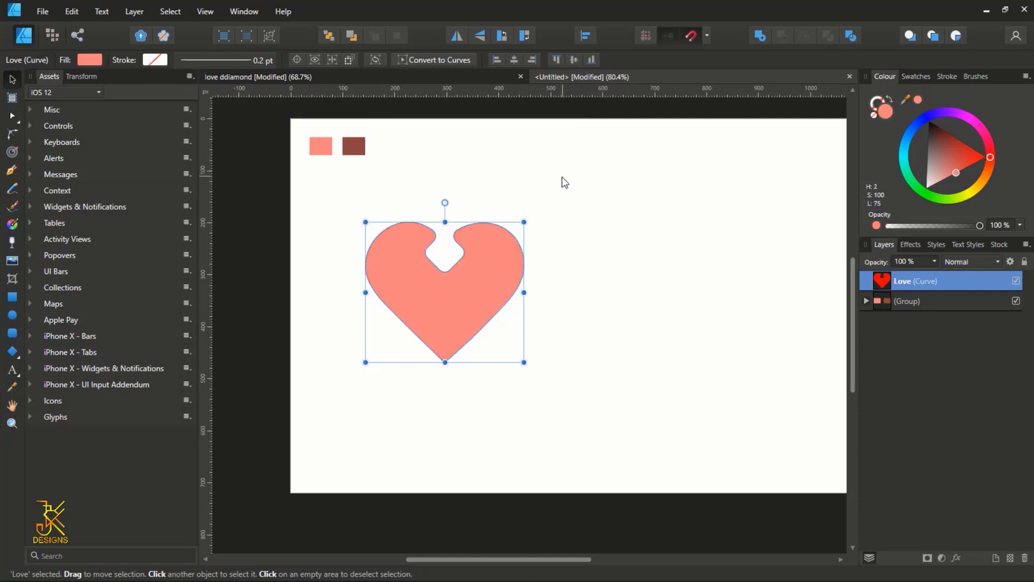
drag(462, 275, 449, 277)
click(608, 280)
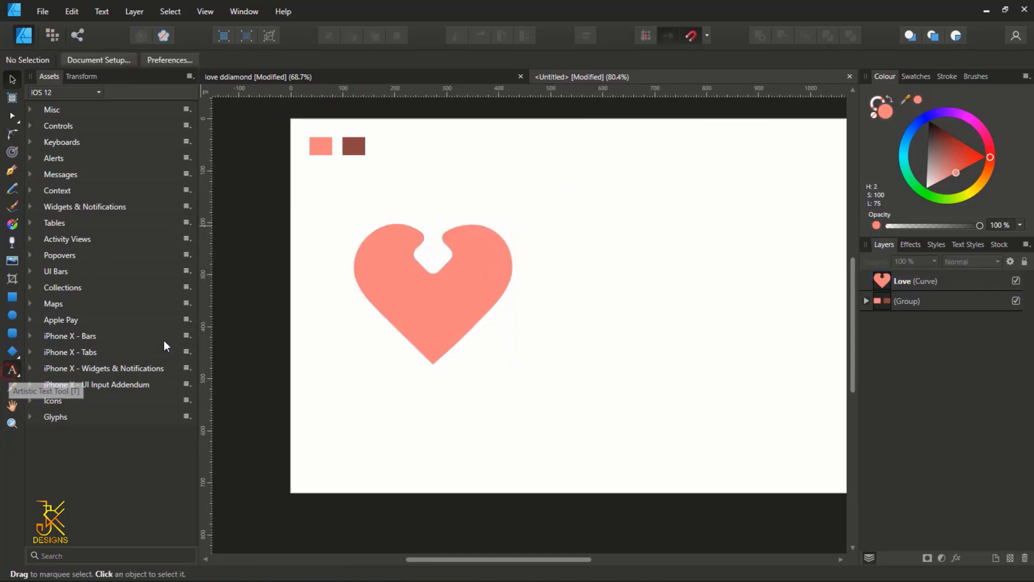
Step: Add artistic text reading 'LoveDiamond' to the right of the pink heart
click(12, 369)
drag(524, 269, 559, 298)
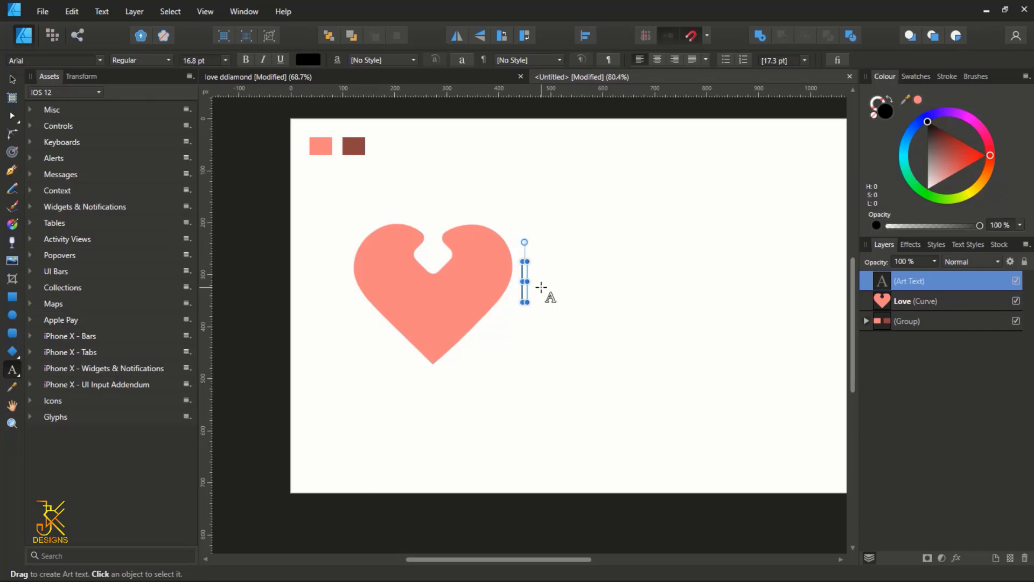
text(Lo)
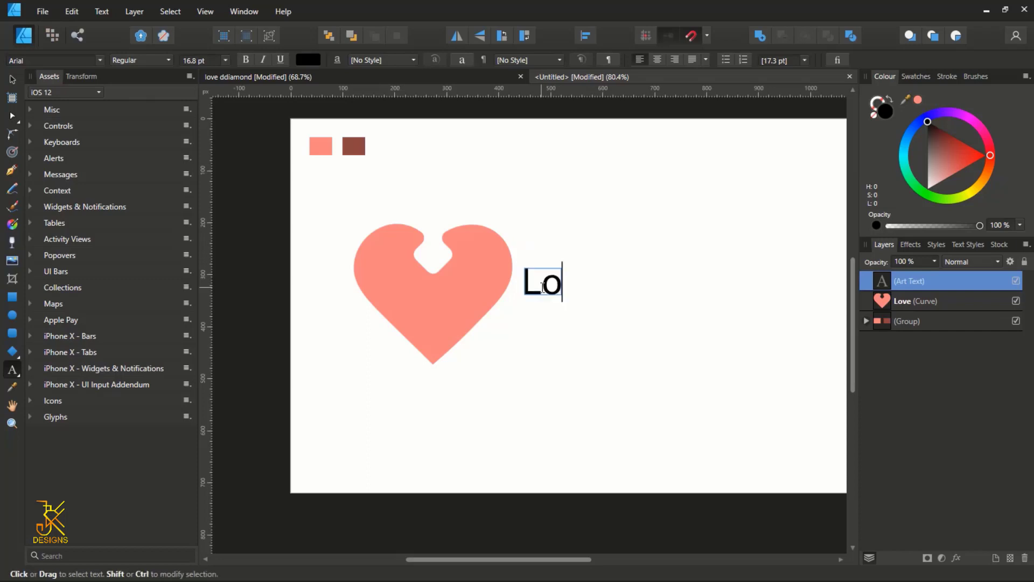
text(ve)
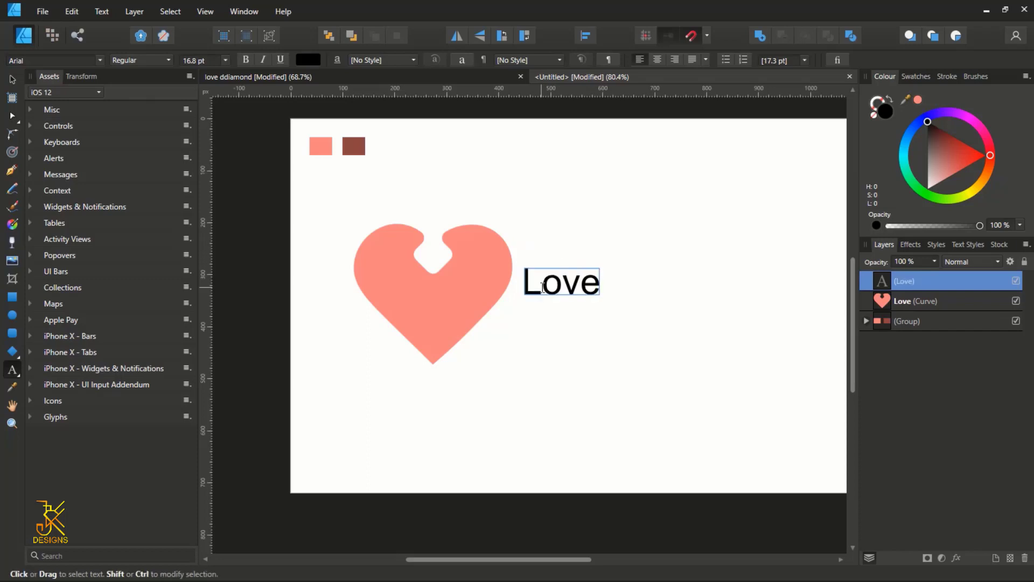
text(Diam)
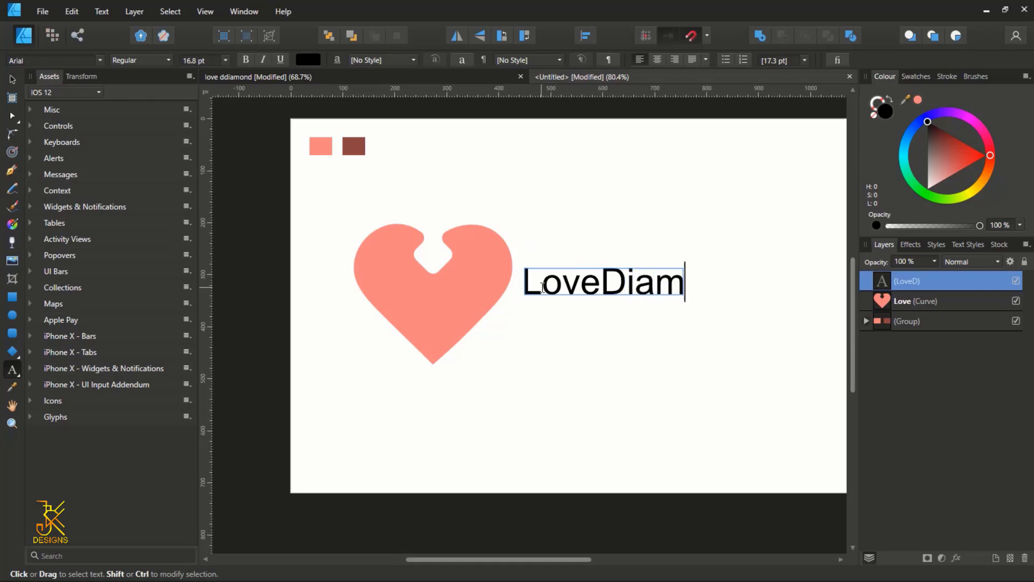
text(ond)
key(Escape)
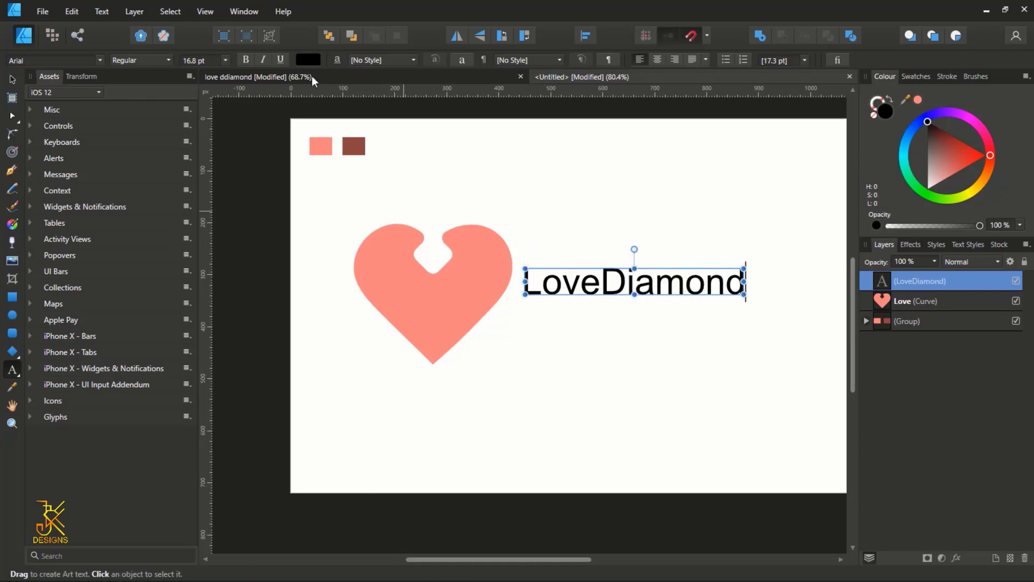
Step: Set the word 'Love' in the Gotham Black font
click(15, 80)
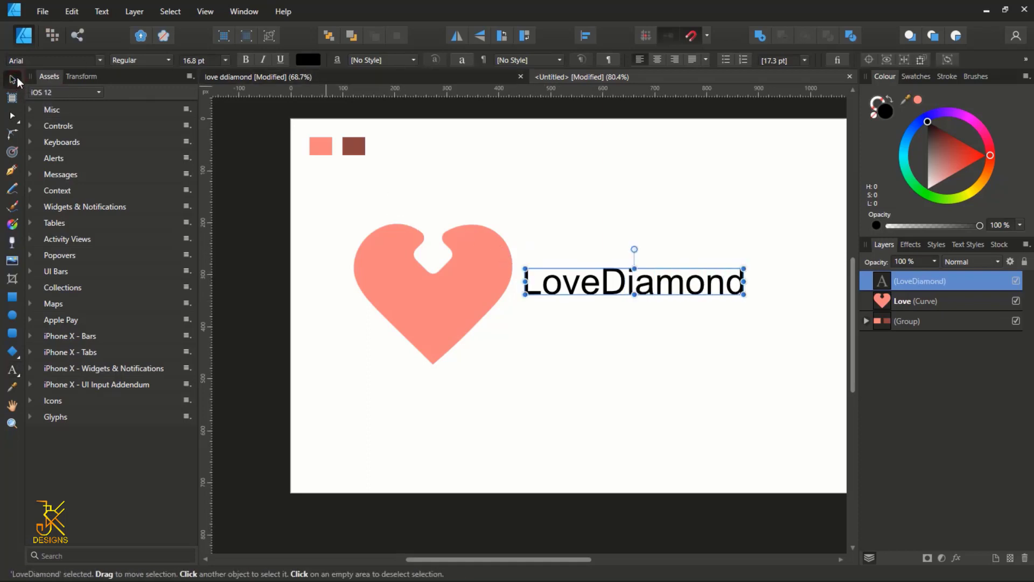
click(99, 60)
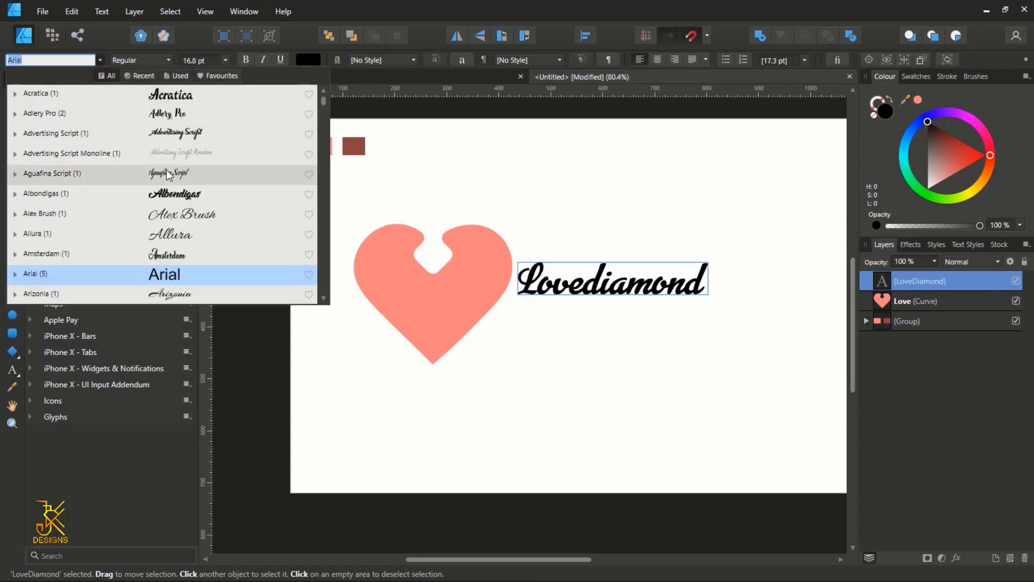
scroll(167, 174, down, 5)
scroll(168, 175, down, 2)
scroll(167, 175, down, 5)
scroll(167, 175, down, 5)
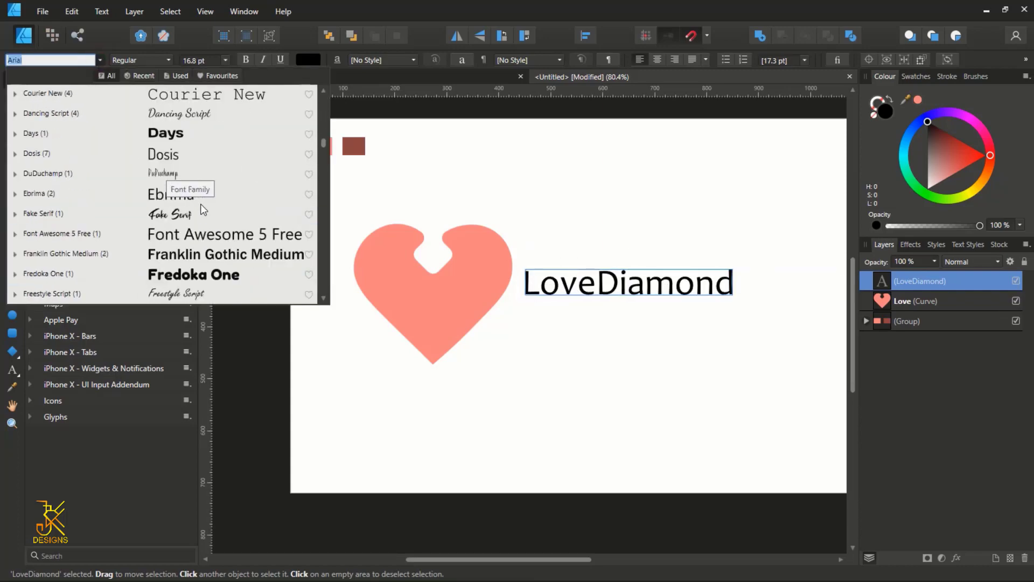
scroll(202, 217, down, 5)
scroll(202, 218, down, 1)
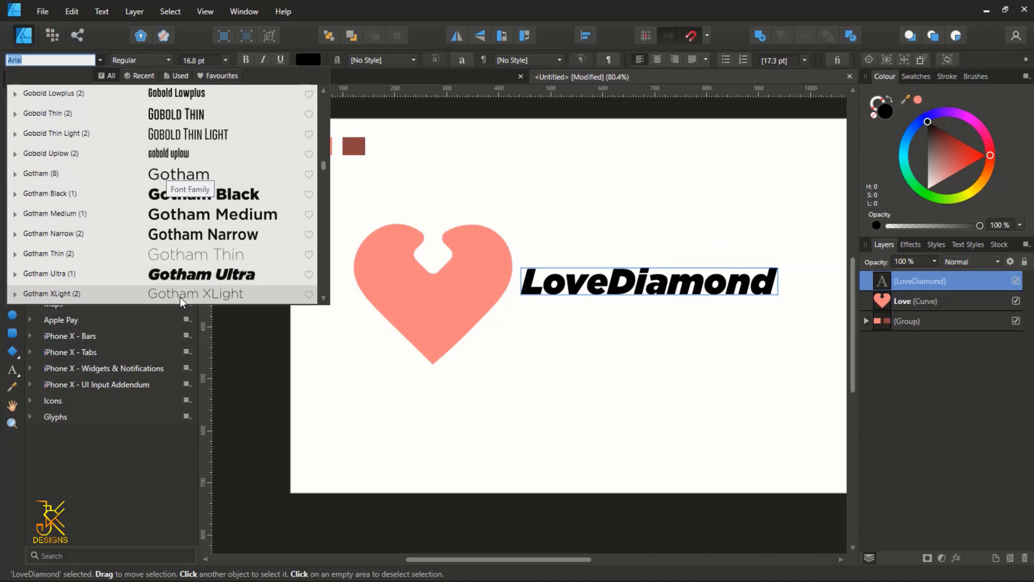
click(600, 290)
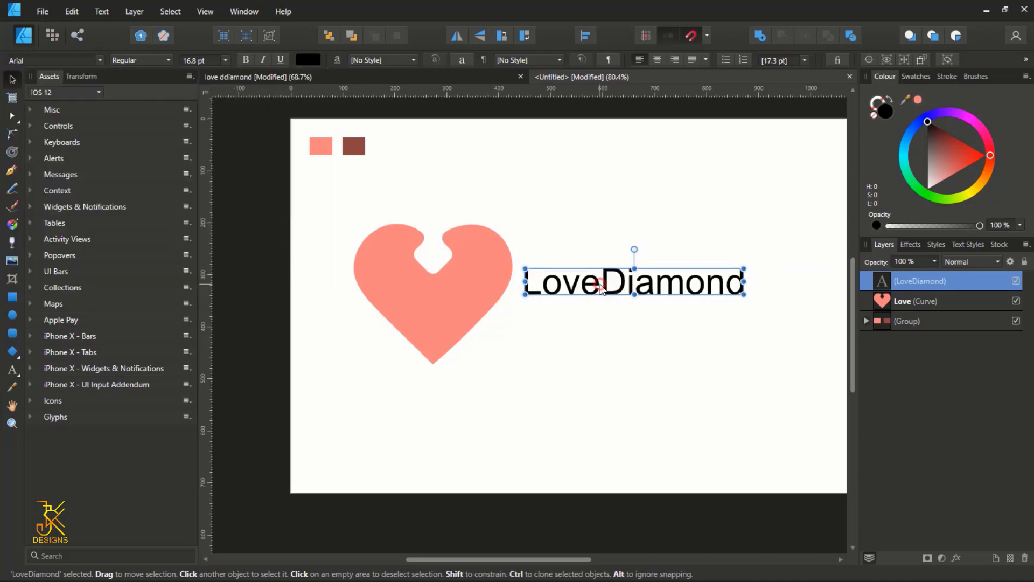
drag(602, 289, 522, 289)
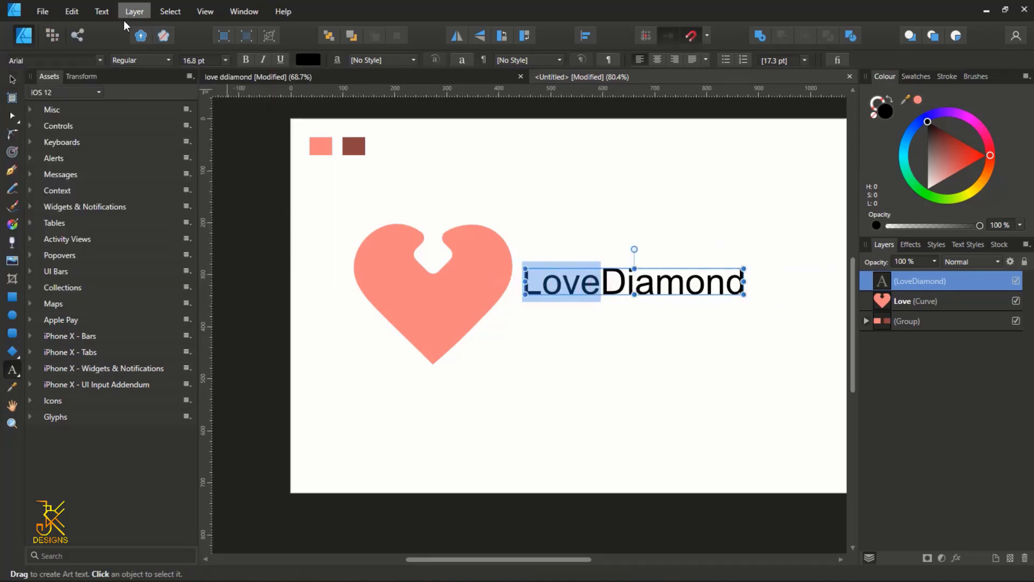
click(101, 62)
scroll(194, 219, down, 3)
scroll(194, 218, down, 3)
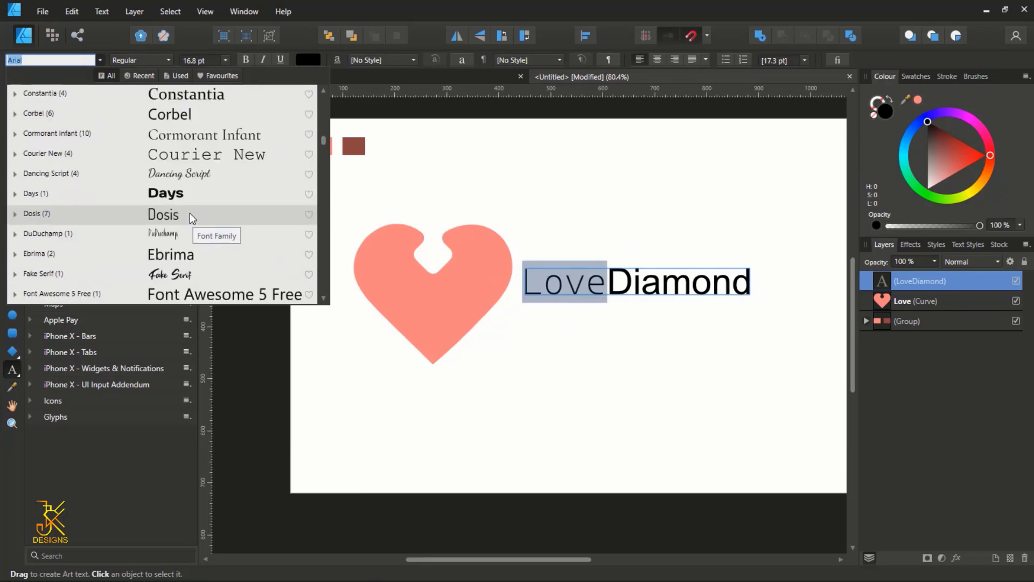
scroll(190, 216, down, 3)
scroll(191, 216, down, 5)
scroll(217, 204, up, 2)
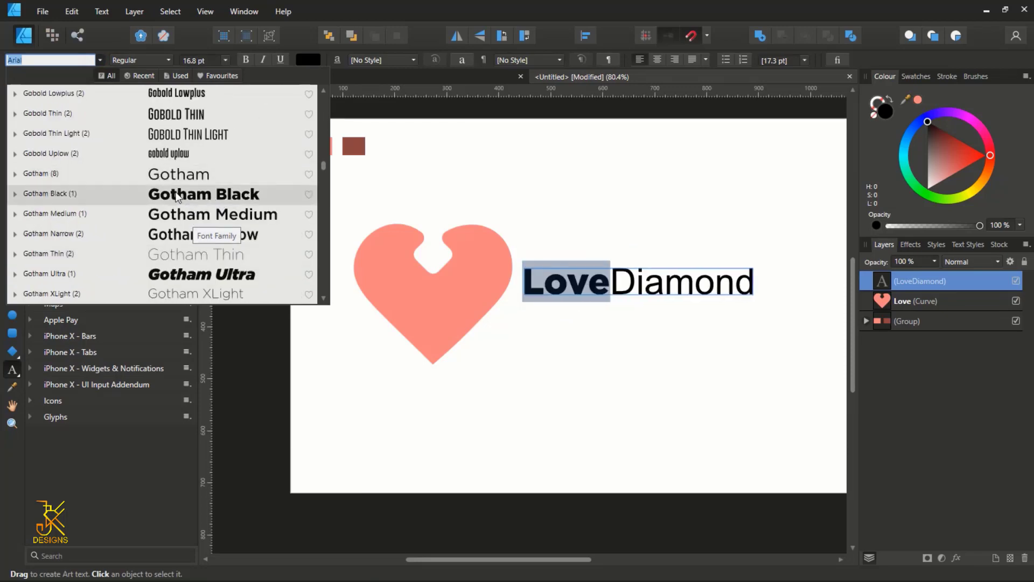
click(181, 198)
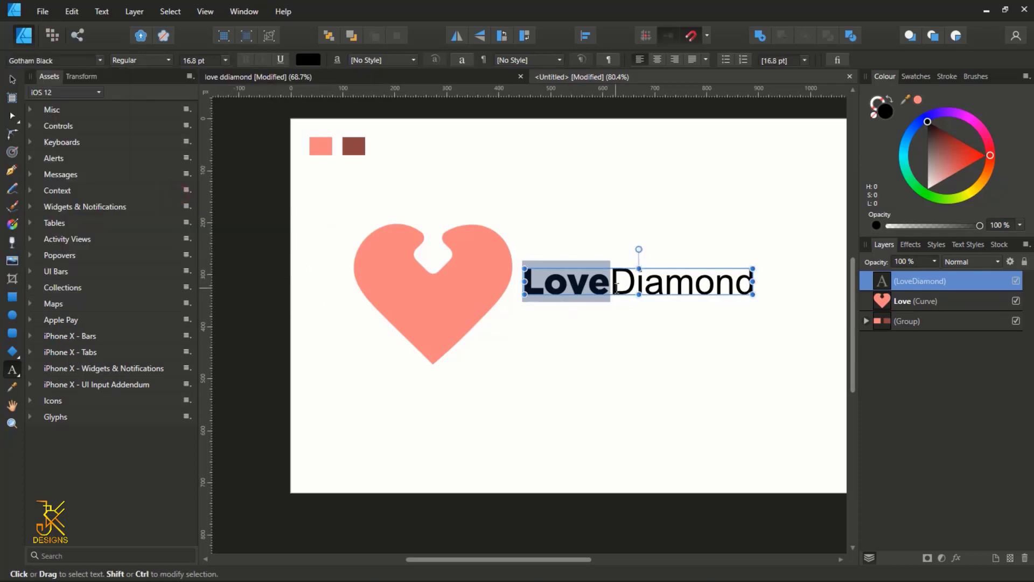
Step: Set the word 'Diamond' in the Gotham Thin font
click(612, 285)
drag(612, 284, 756, 284)
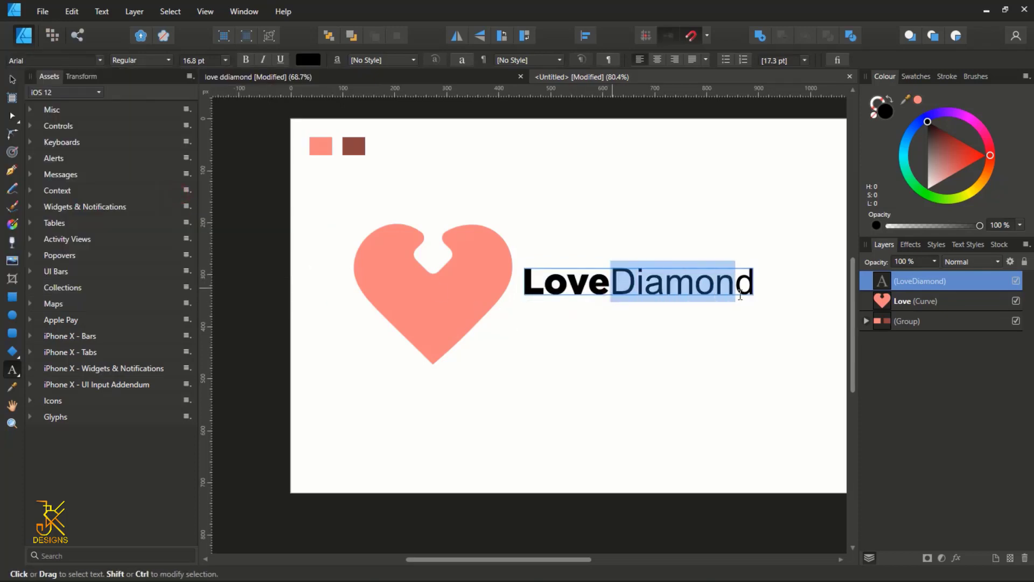
click(89, 59)
scroll(207, 229, down, 10)
scroll(162, 250, down, 5)
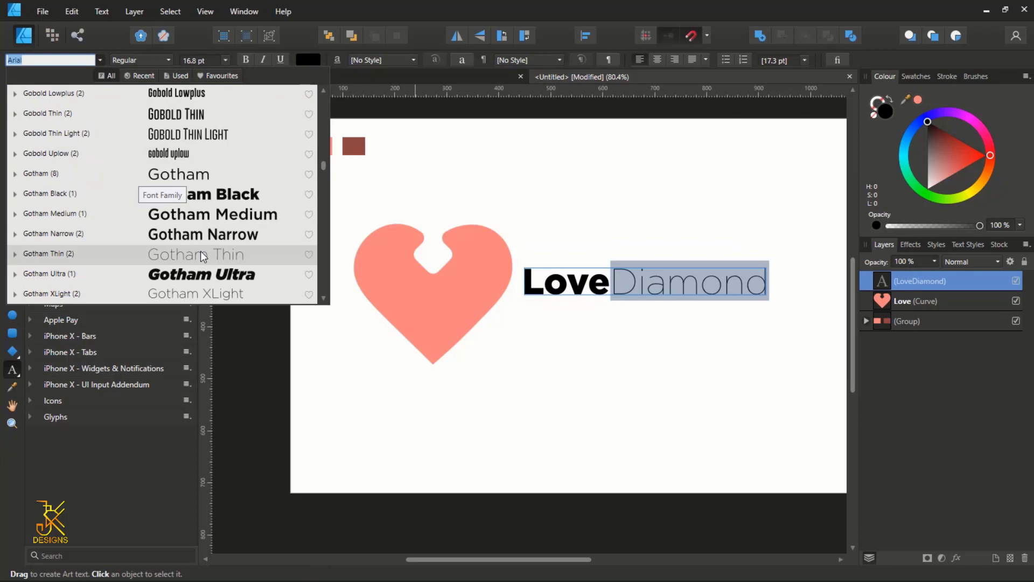
click(161, 250)
Step: Colour the 'Love' text with the brown swatch
key(Escape)
drag(906, 99, 354, 146)
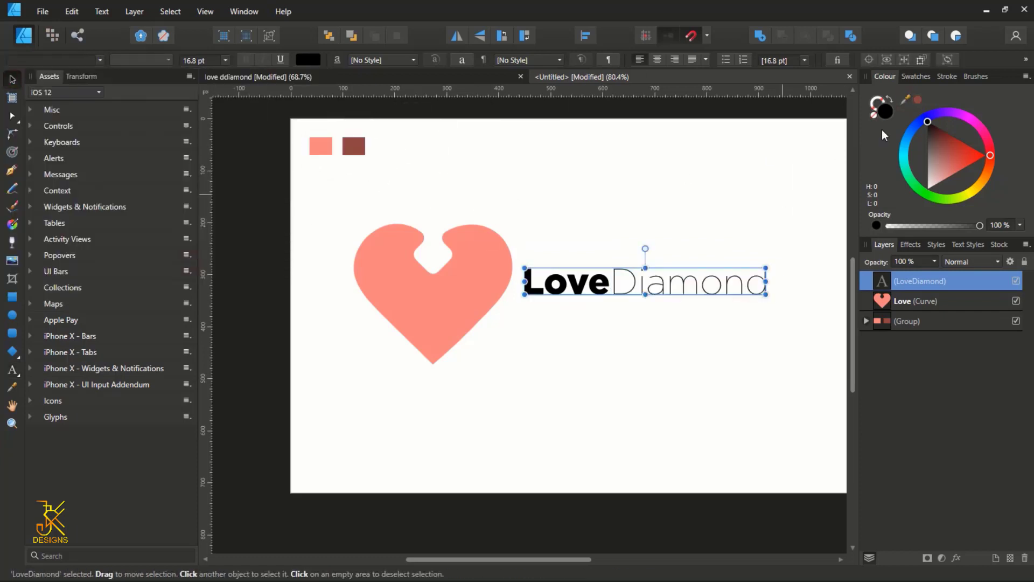
click(918, 100)
Step: Select the heart and LoveDiamond text together and drag them down until they snap to centre
click(703, 373)
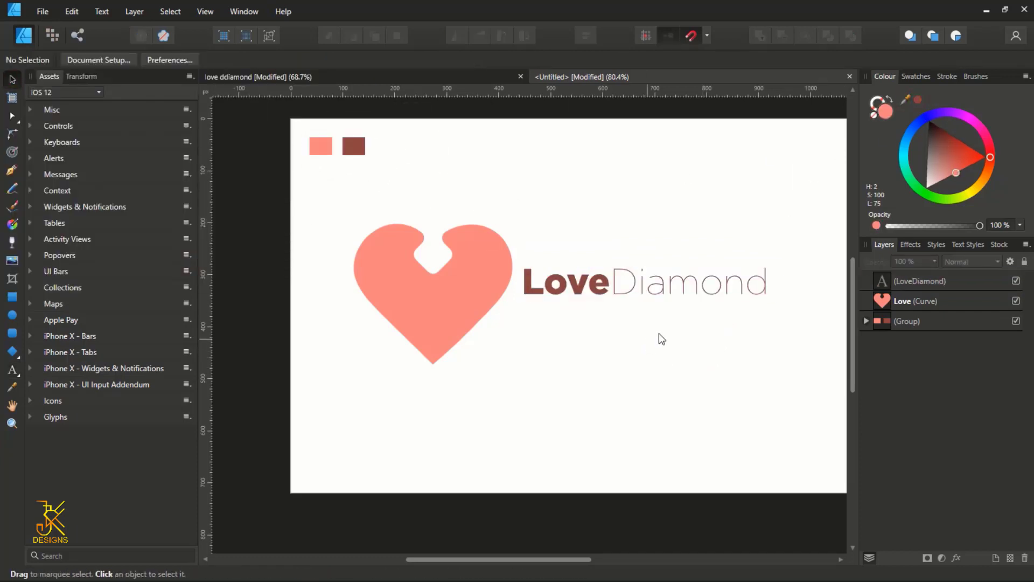
scroll(659, 333, down, 2)
scroll(668, 342, up, 2)
mouse_move(337, 182)
mouse_down()
mouse_move(832, 390)
mouse_move(760, 380)
mouse_up()
scroll(759, 379, up, 1)
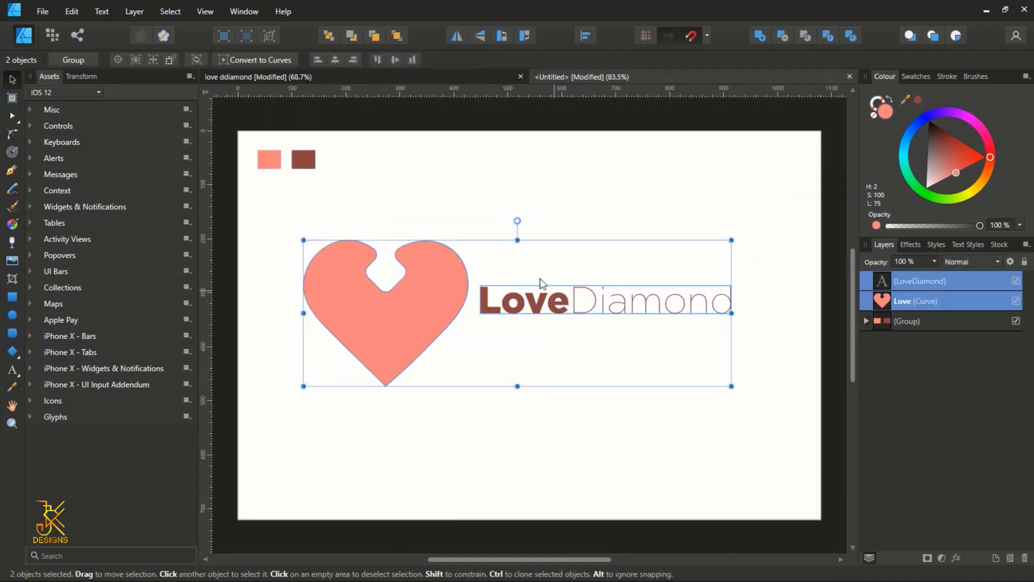
drag(541, 283, 551, 326)
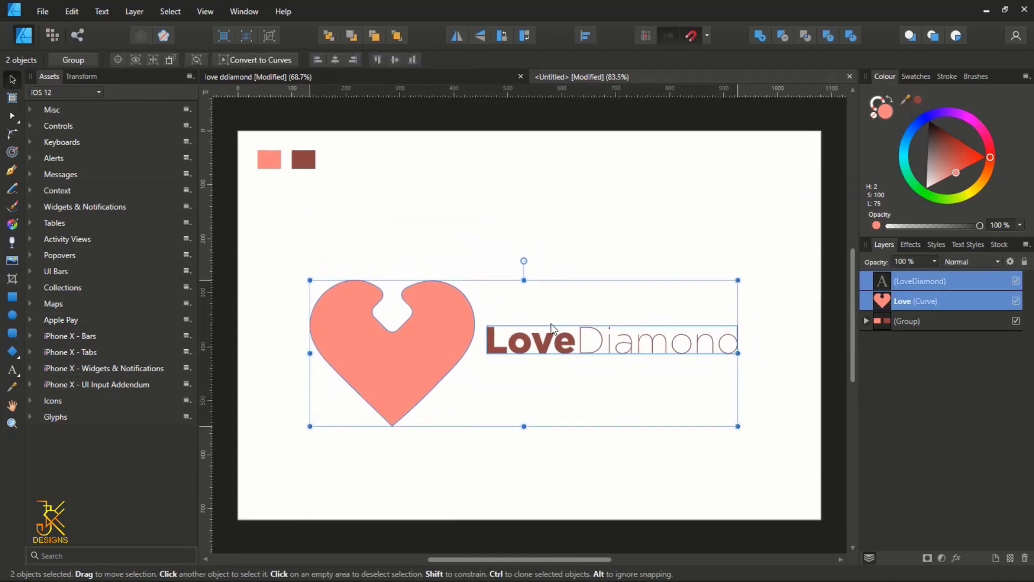
mouse_move(551, 326)
mouse_down()
mouse_move(555, 317)
mouse_move(558, 337)
mouse_move(565, 301)
mouse_up()
click(737, 225)
scroll(575, 260, down, 1)
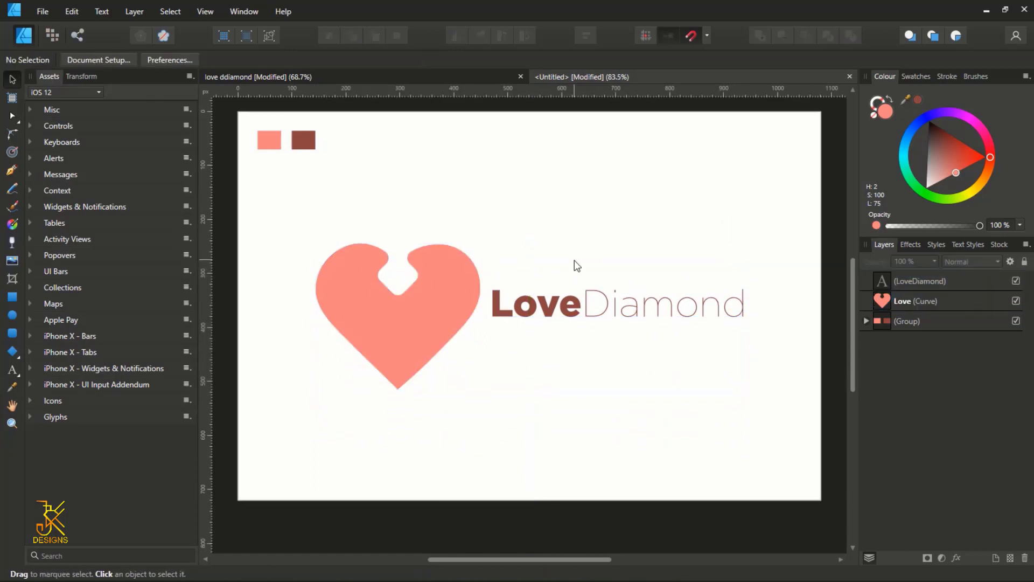